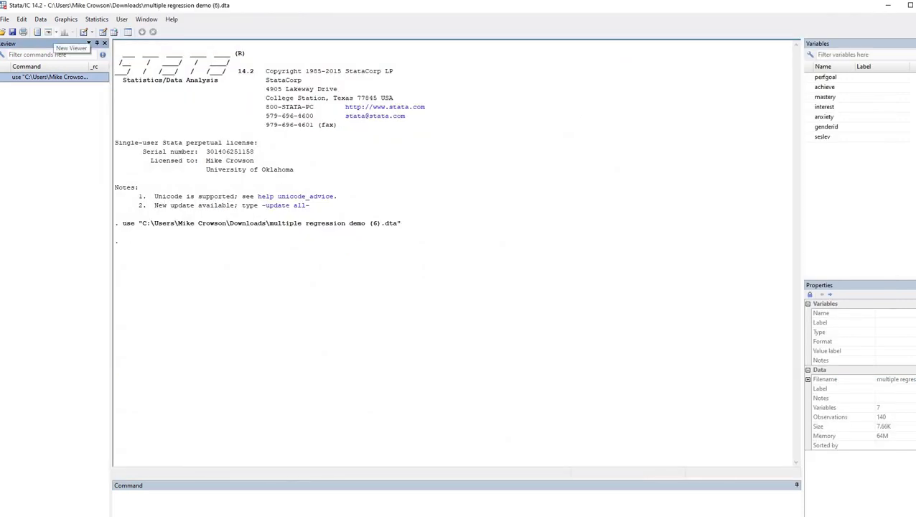
# Open the multiple regression demo dataset in the Data Editor in browse mode
pyautogui.hotkey('alt', 'd')
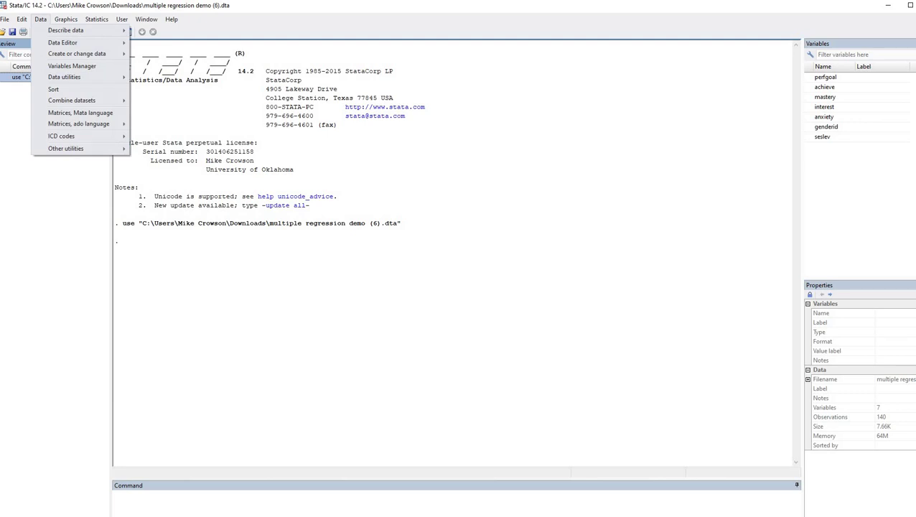
pyautogui.press('Down')
pyautogui.press('Down')
pyautogui.press('Right')
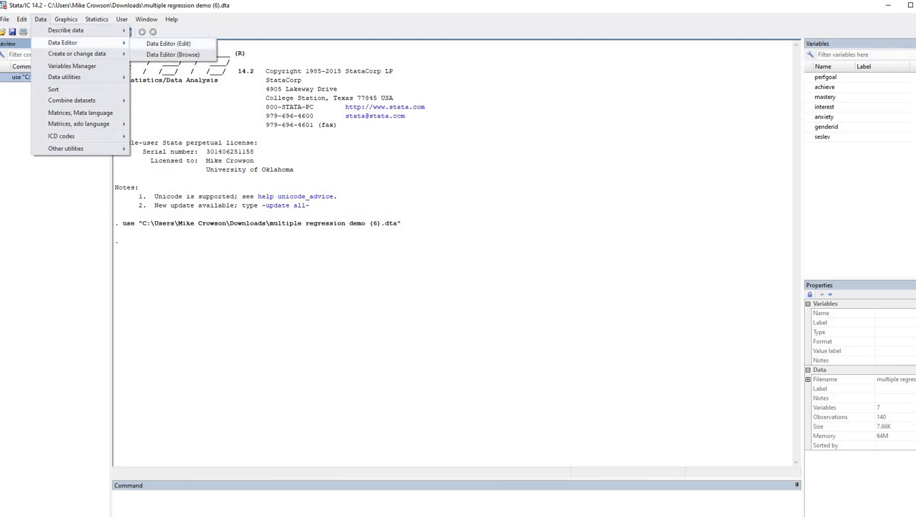
pyautogui.press('Down')
pyautogui.press('Return')
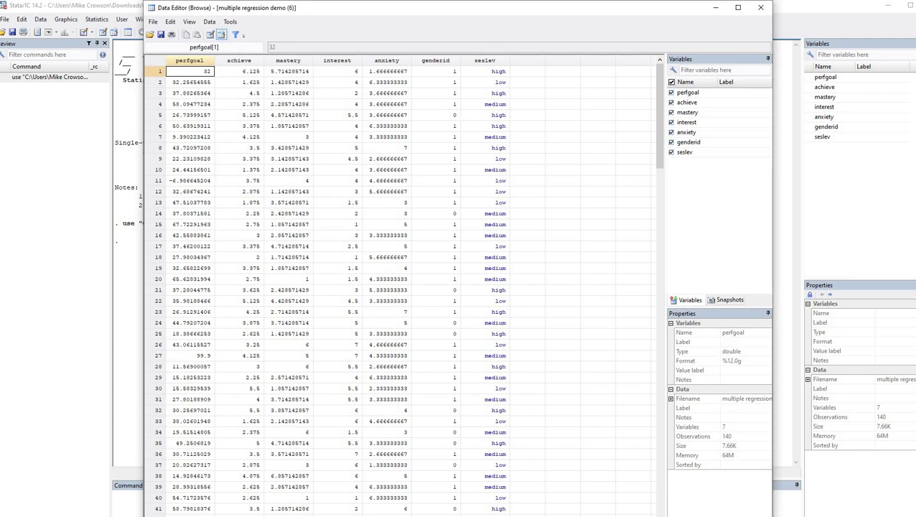
# Review the achieve, mastery, perfgoal and interest columns, and close the Data Editor
pyautogui.click(239, 60)
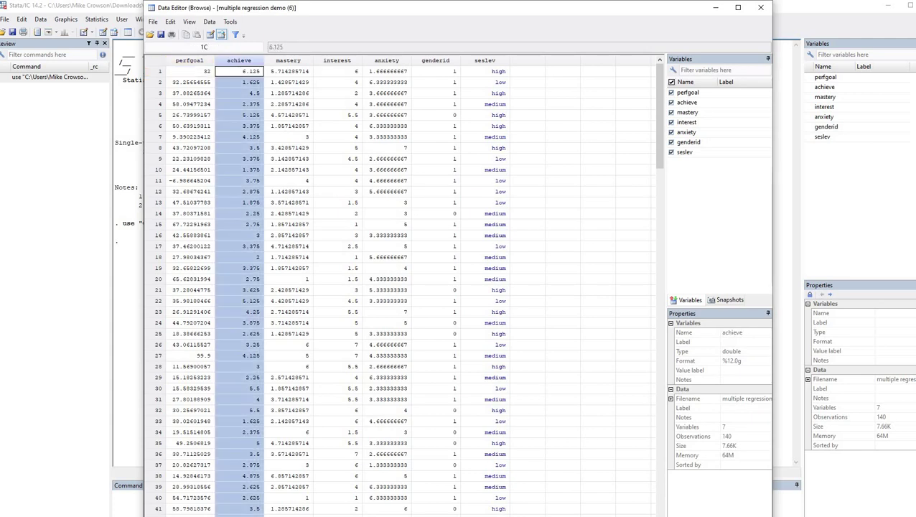
pyautogui.click(287, 60)
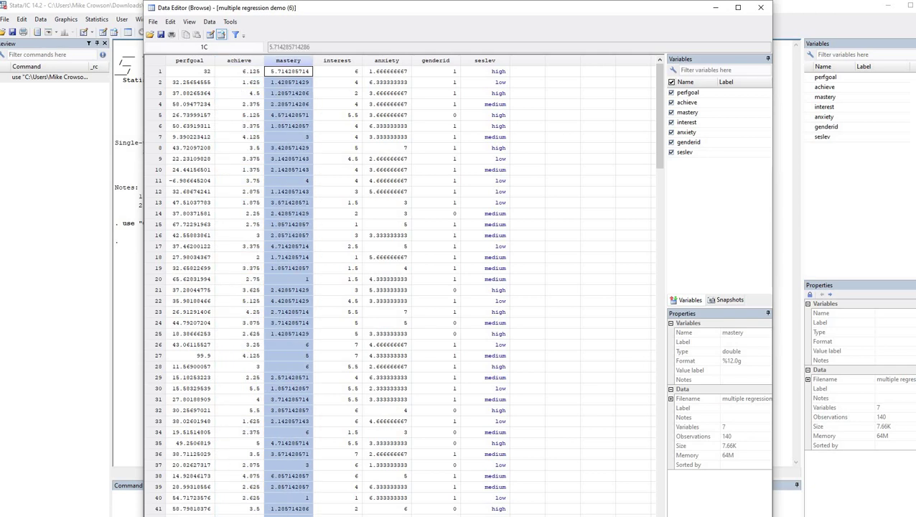
pyautogui.click(188, 60)
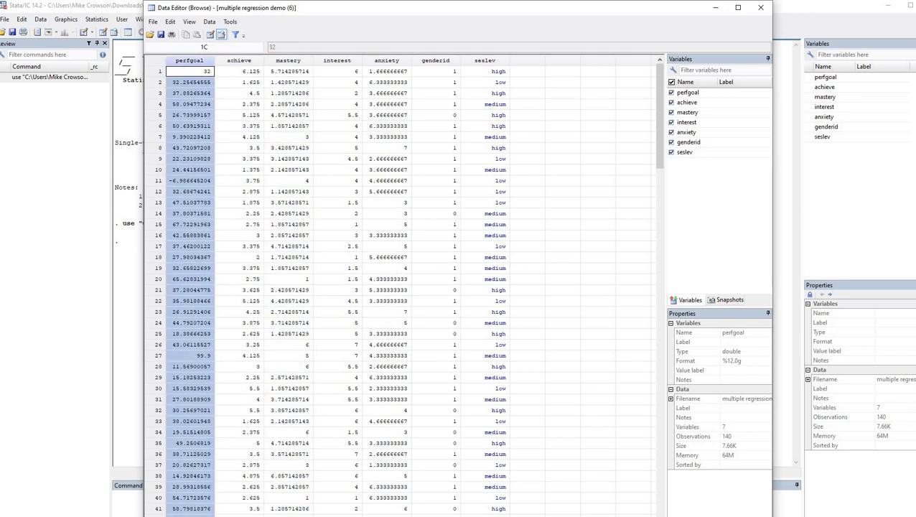
pyautogui.click(337, 60)
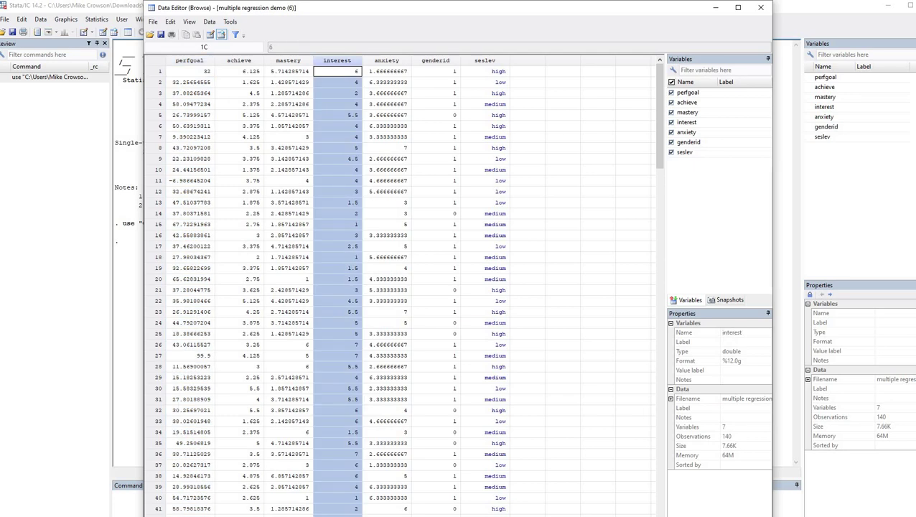
pyautogui.click(760, 7)
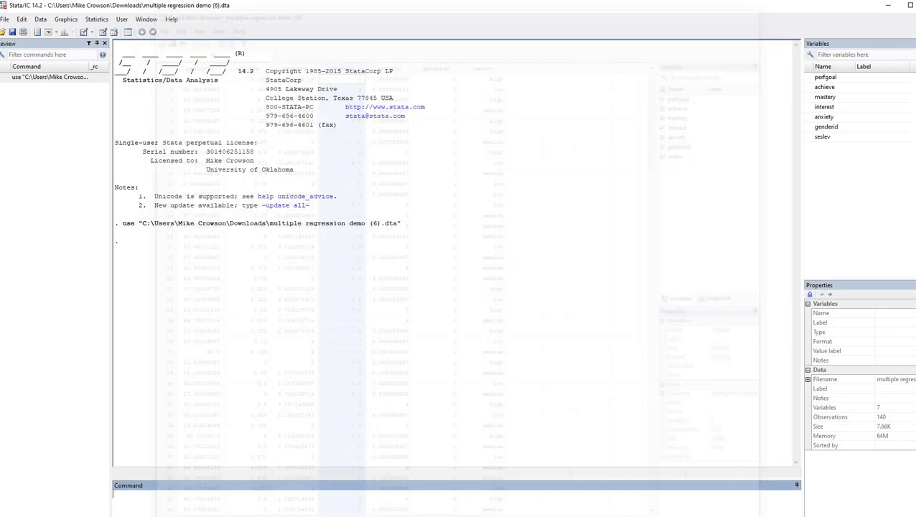
pyautogui.click(96, 18)
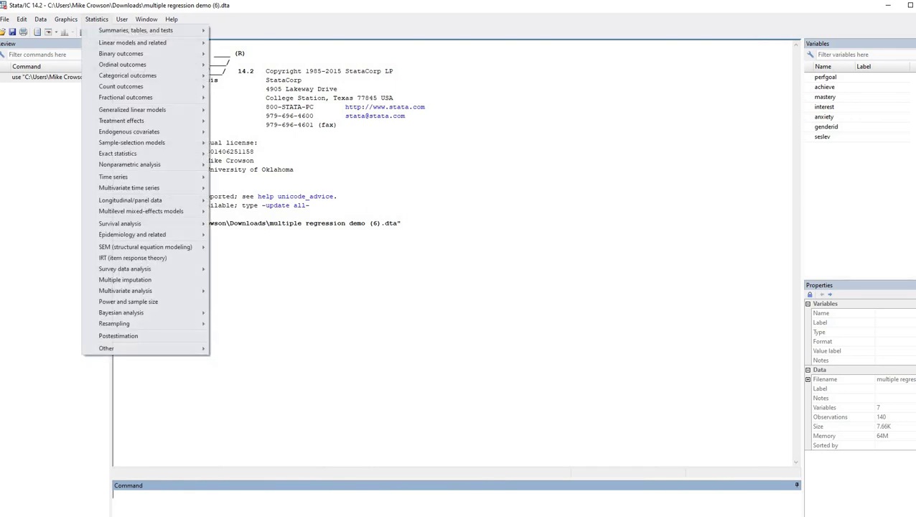
pyautogui.press('Escape')
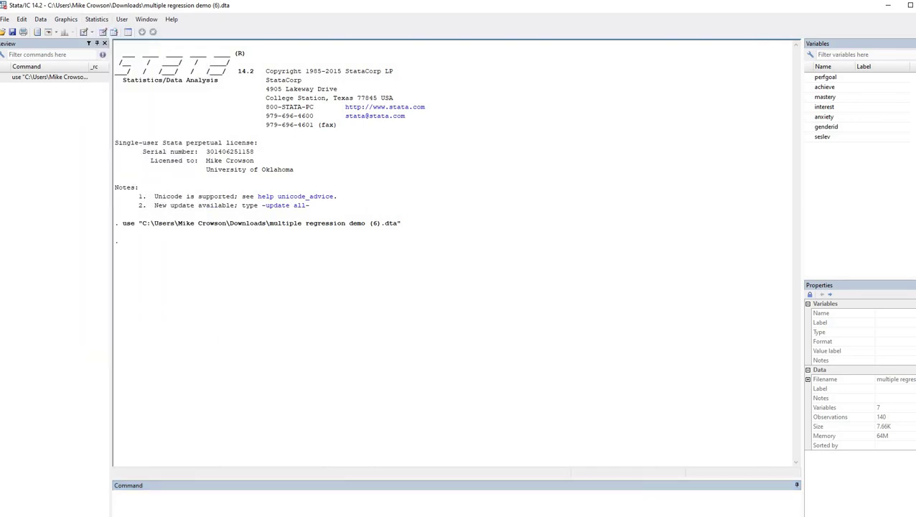
pyautogui.moveTo(912, 276)
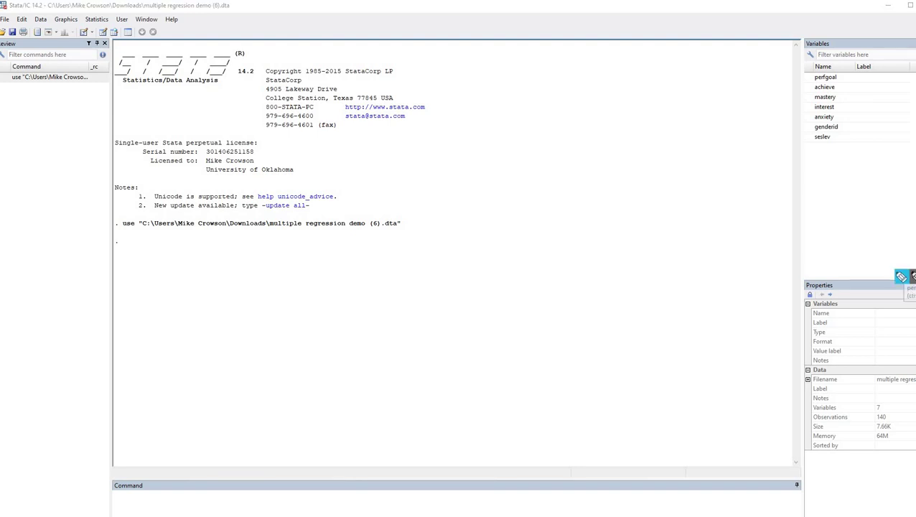
pyautogui.moveTo(112, 492)
pyautogui.mouseDown()
pyautogui.moveTo(141, 499)
pyautogui.moveTo(150, 487)
pyautogui.moveTo(131, 471)
pyautogui.moveTo(108, 501)
pyautogui.mouseUp()
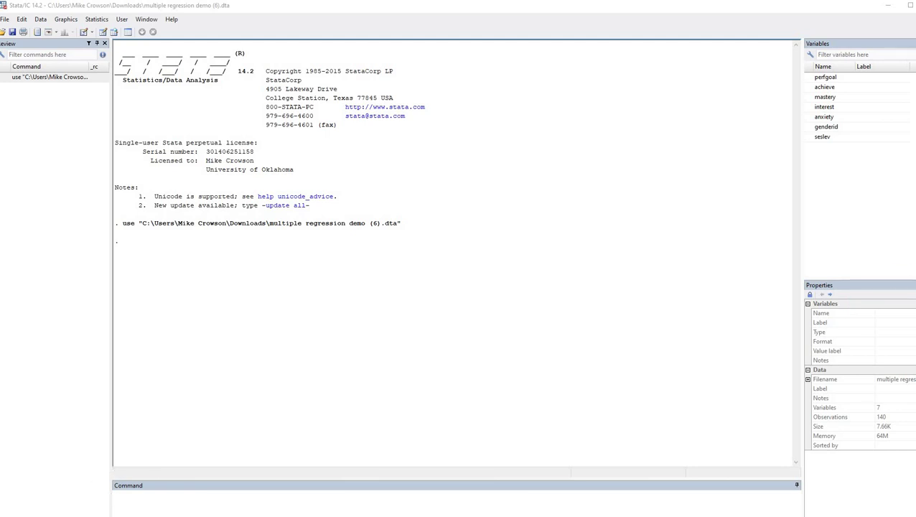
# Switch to the Notepad notes and examine the terms of the two equivalent regress commands, including the mastery by perfgoal interaction
pyautogui.hotkey('alt', 'Tab')
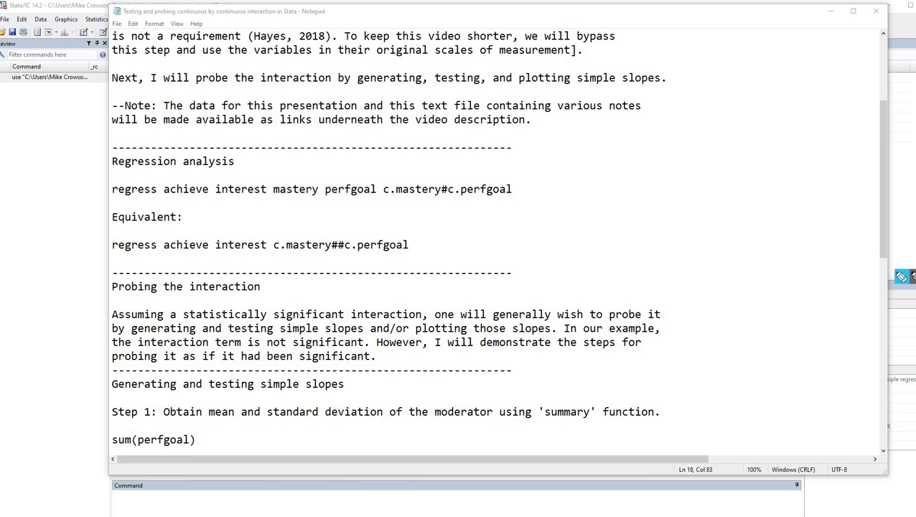
pyautogui.moveTo(114, 194); pyautogui.dragTo(199, 197)
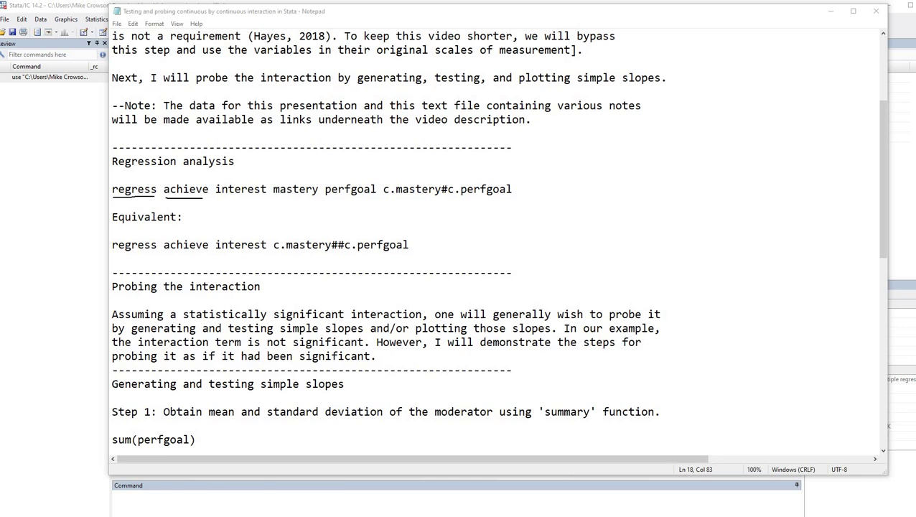
pyautogui.moveTo(216, 200); pyautogui.dragTo(501, 199)
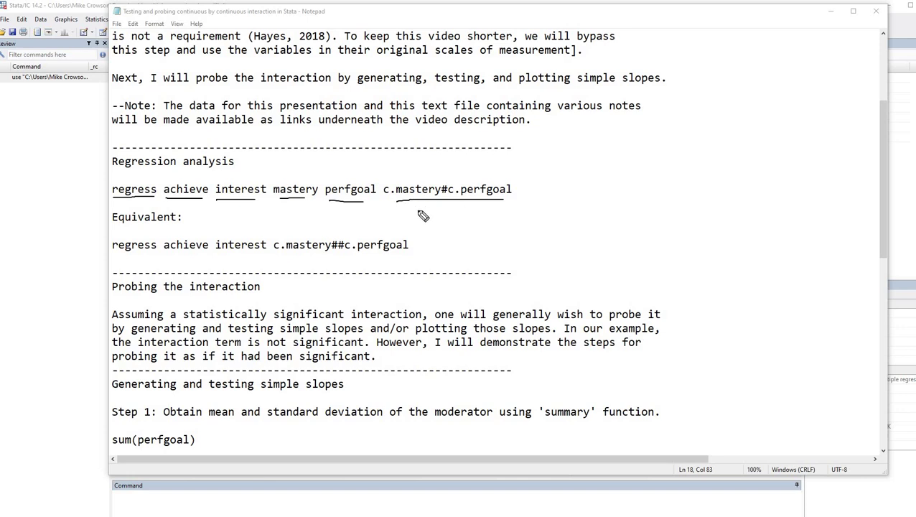
pyautogui.moveTo(443, 168); pyautogui.dragTo(438, 178)
pyautogui.moveTo(114, 253)
pyautogui.mouseDown()
pyautogui.moveTo(254, 266)
pyautogui.moveTo(222, 263)
pyautogui.moveTo(250, 256)
pyautogui.mouseUp()
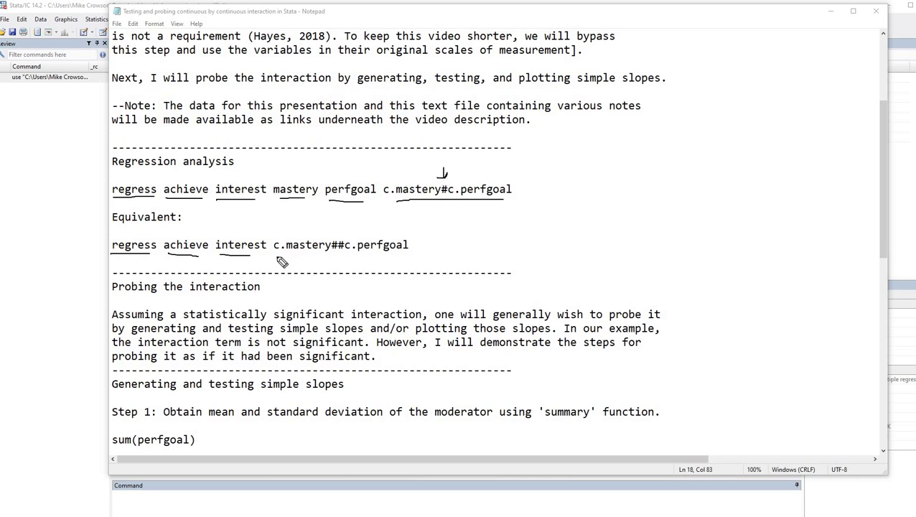
pyautogui.moveTo(273, 255); pyautogui.dragTo(278, 256)
pyautogui.moveTo(353, 254); pyautogui.dragTo(344, 253)
pyautogui.press('Escape')
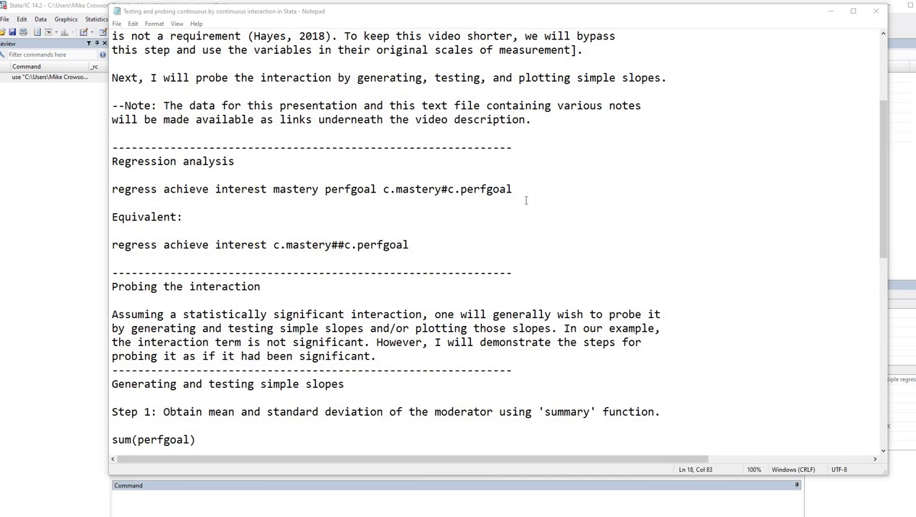
# Copy "regress achieve interest mastery perfgoal c.mastery#c.perfgoal" from the notes and run it in Stata
pyautogui.moveTo(522, 190); pyautogui.dragTo(114, 195)
pyautogui.hotkey('ctrl', 'c')
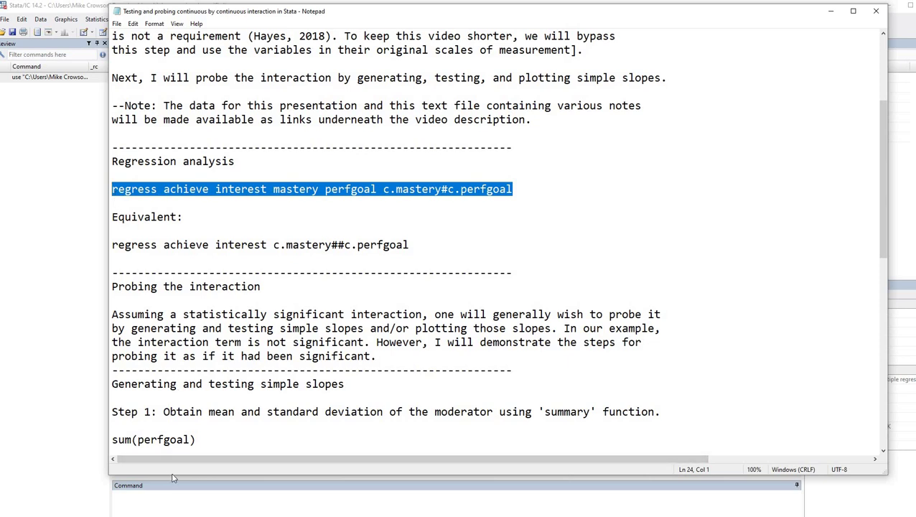
pyautogui.click(205, 501)
pyautogui.hotkey('ctrl', 'v')
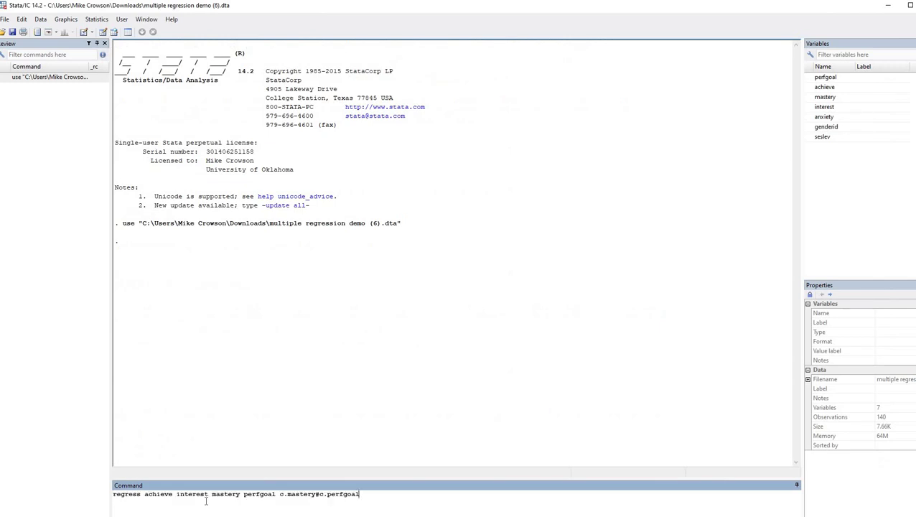
pyautogui.press('Return')
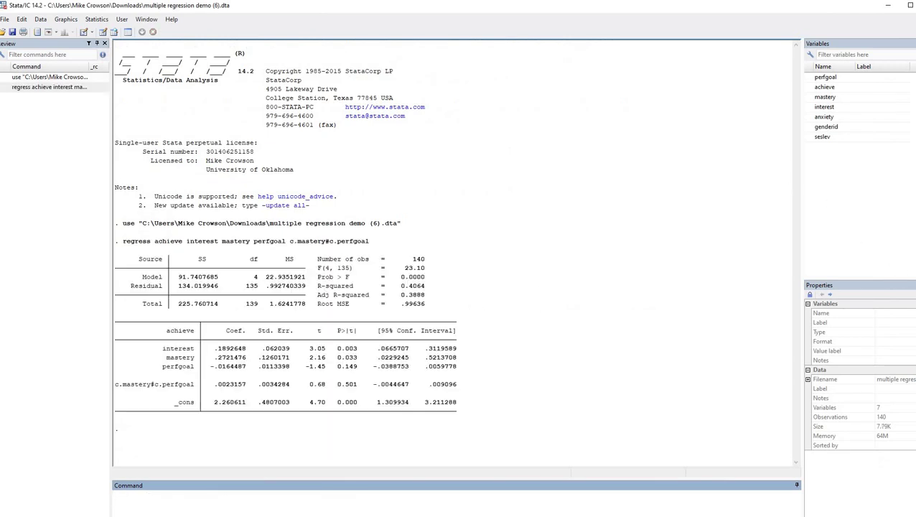
# Examine the regression output: the ANOVA table, R-squared, each predictor's coefficient and test, and the c.mastery#c.perfgoal interaction term
pyautogui.click(902, 277)
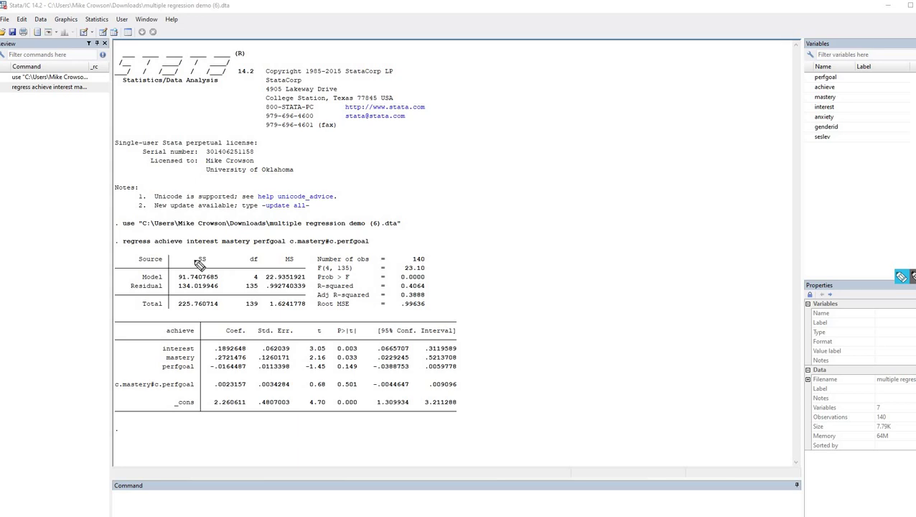
pyautogui.moveTo(121, 255); pyautogui.dragTo(122, 313)
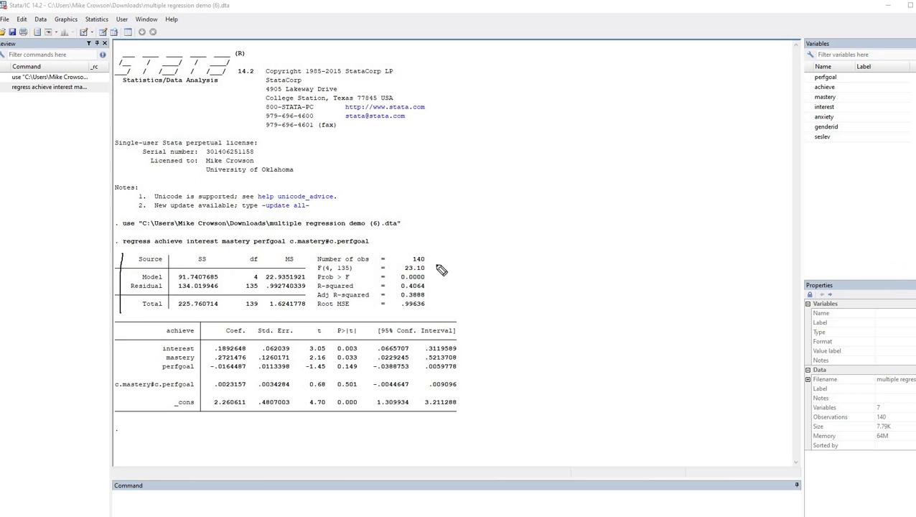
pyautogui.moveTo(438, 262); pyautogui.dragTo(438, 274)
pyautogui.moveTo(323, 290); pyautogui.dragTo(424, 291)
pyautogui.moveTo(164, 352); pyautogui.dragTo(195, 352)
pyautogui.moveTo(310, 353); pyautogui.dragTo(326, 352)
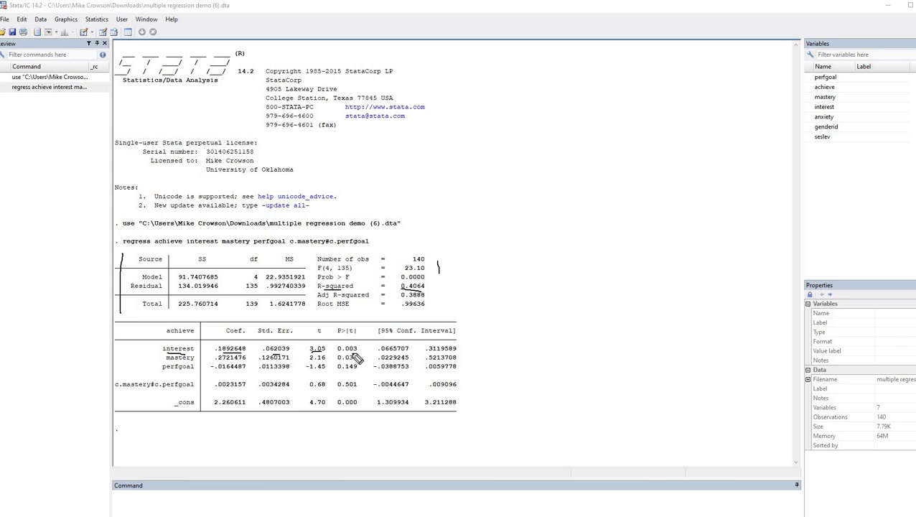
pyautogui.moveTo(165, 360); pyautogui.dragTo(196, 361)
pyautogui.moveTo(170, 371); pyautogui.dragTo(180, 371)
pyautogui.moveTo(117, 393); pyautogui.dragTo(197, 393)
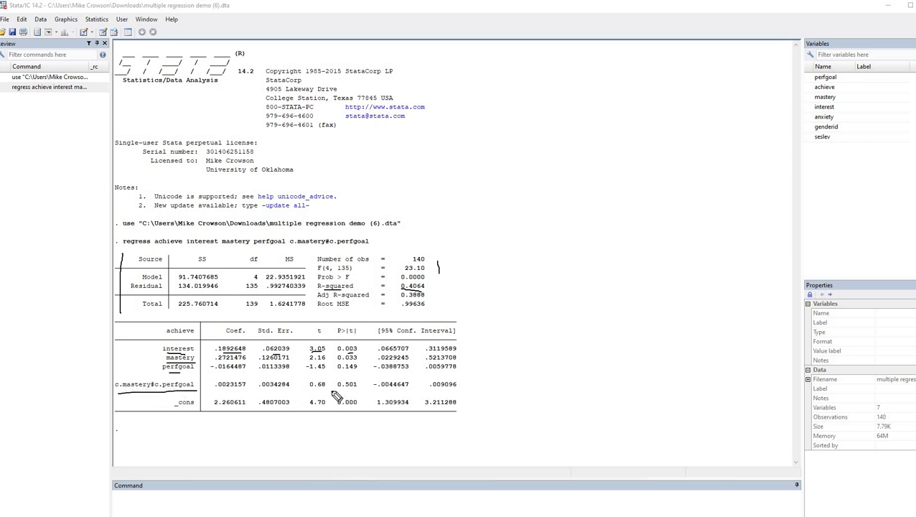
pyautogui.moveTo(332, 393); pyautogui.dragTo(357, 393)
pyautogui.press('Escape')
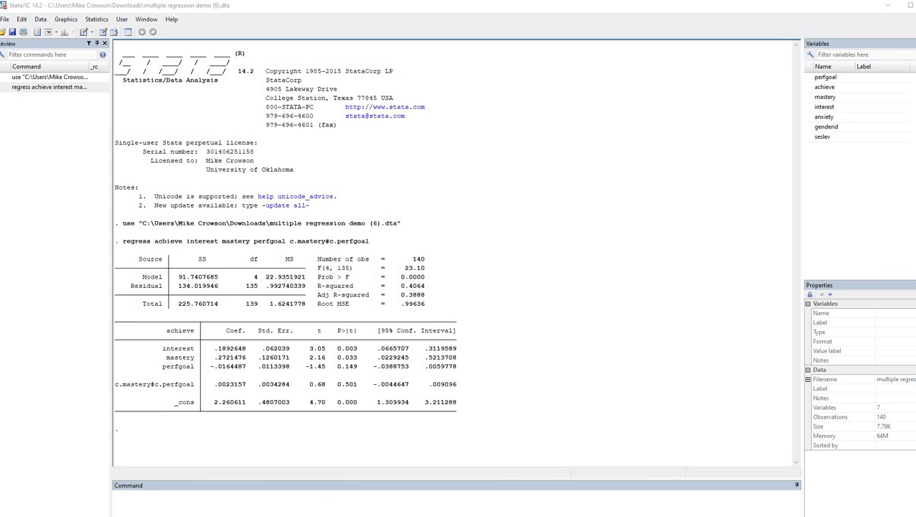
# Copy the equivalent command "regress achieve interest c.mastery##c.perfgoal" from the Notepad notes and run it in Stata
pyautogui.hotkey('alt', 'Tab')
pyautogui.moveTo(409, 245); pyautogui.dragTo(109, 246)
pyautogui.hotkey('ctrl', 'c')
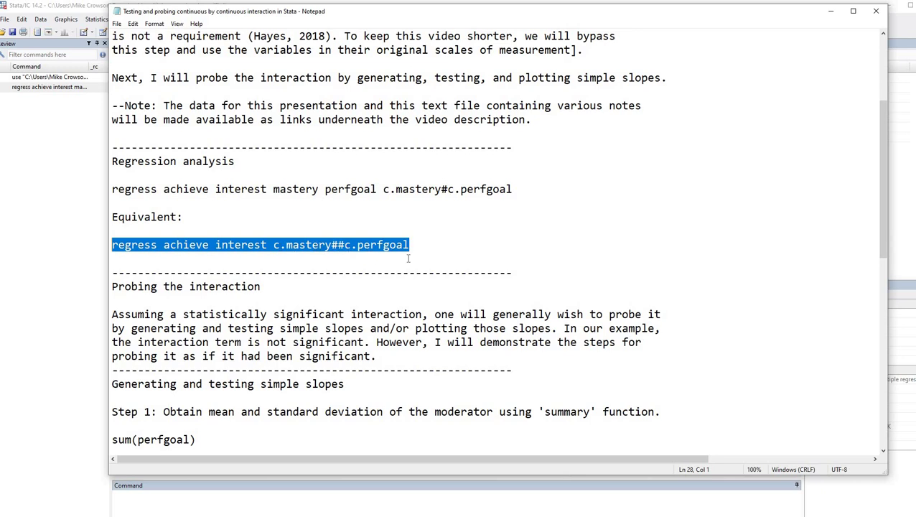
pyautogui.click(226, 508)
pyautogui.hotkey('ctrl', 'v')
pyautogui.press('Return')
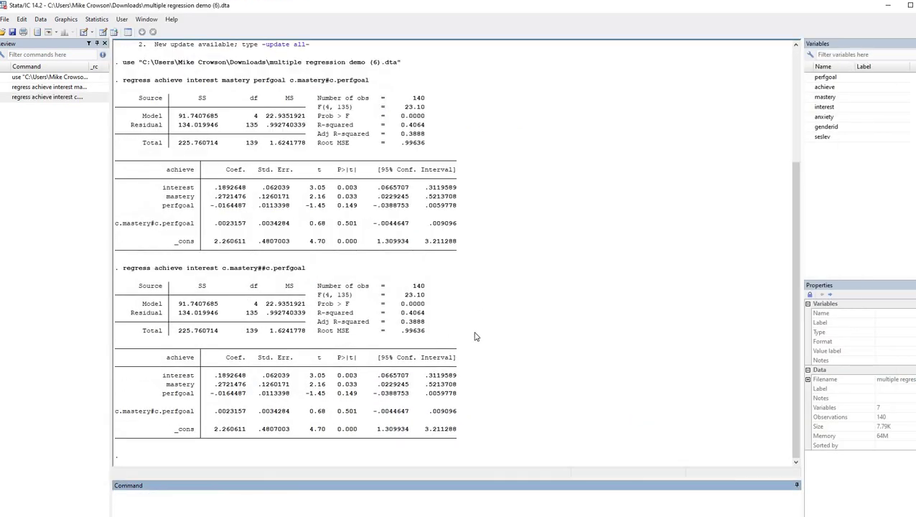
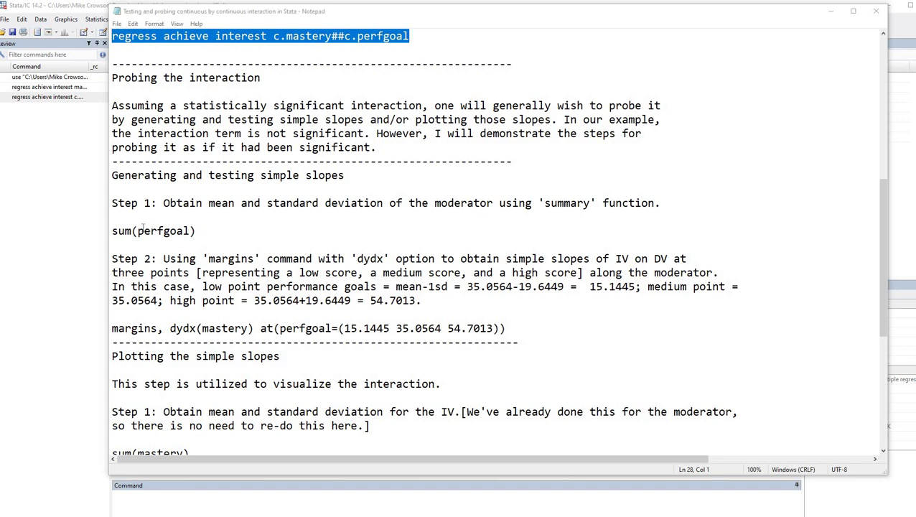
# Obtain the moderator's summary statistics by running the notes' command "sum(perfgoal)" in Stata
pyautogui.moveTo(196, 231); pyautogui.dragTo(112, 231)
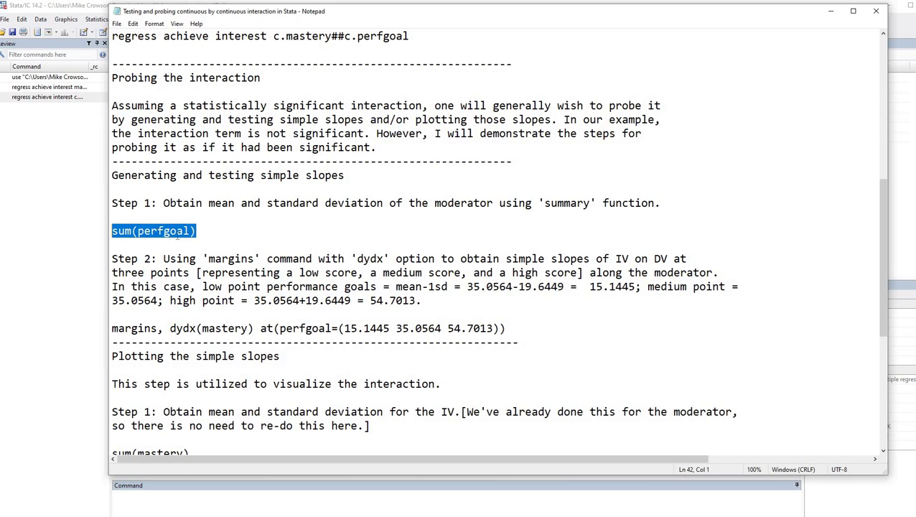
pyautogui.click(157, 504)
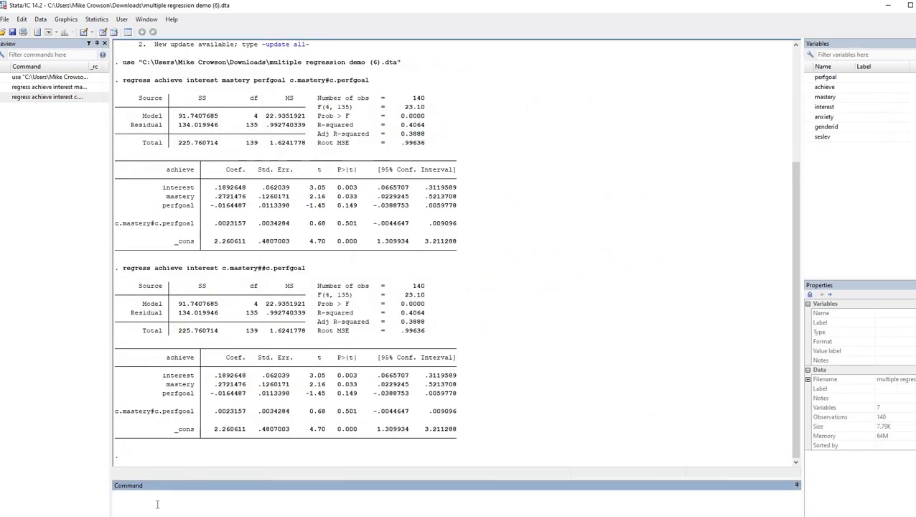
pyautogui.write('sum(perfgoal')
pyautogui.press('Return')
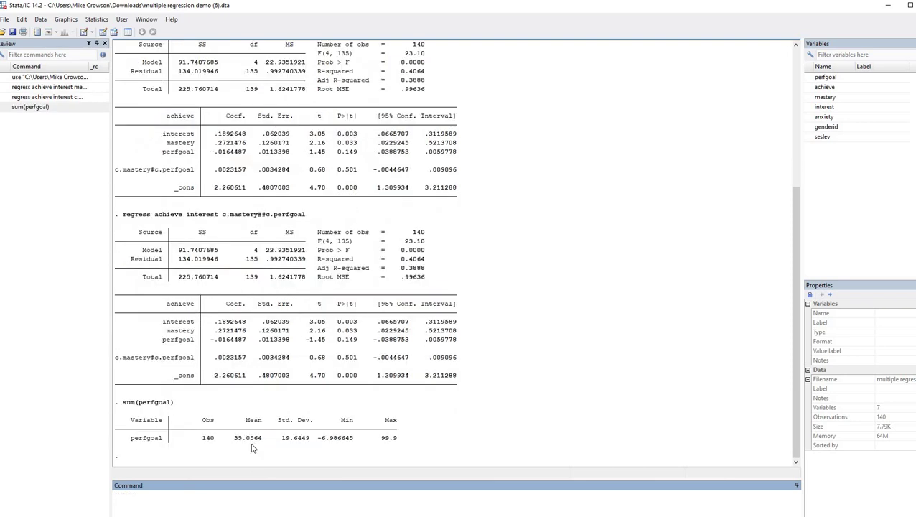
# Examine the mean and standard deviation of perfgoal, and return to the simple-slopes instructions in the Notepad notes
pyautogui.moveTo(237, 440); pyautogui.dragTo(267, 439)
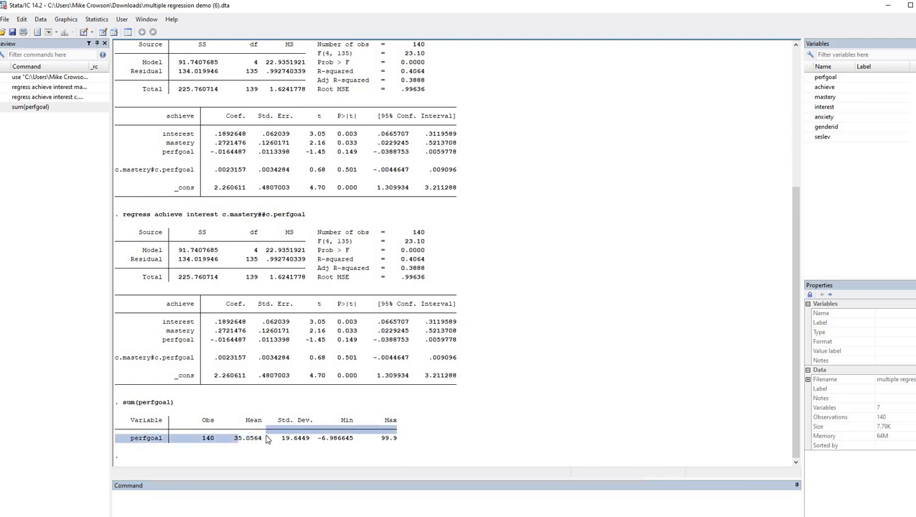
pyautogui.click(272, 442)
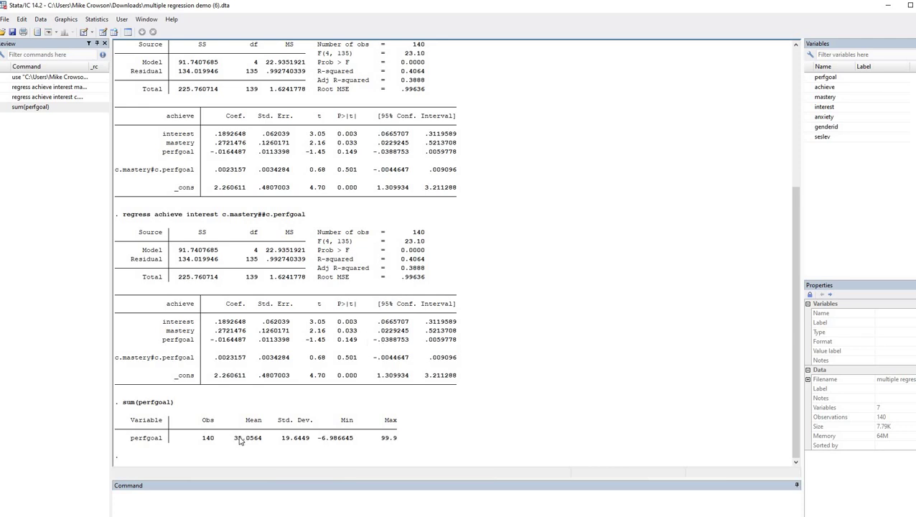
pyautogui.moveTo(234, 438); pyautogui.dragTo(310, 439)
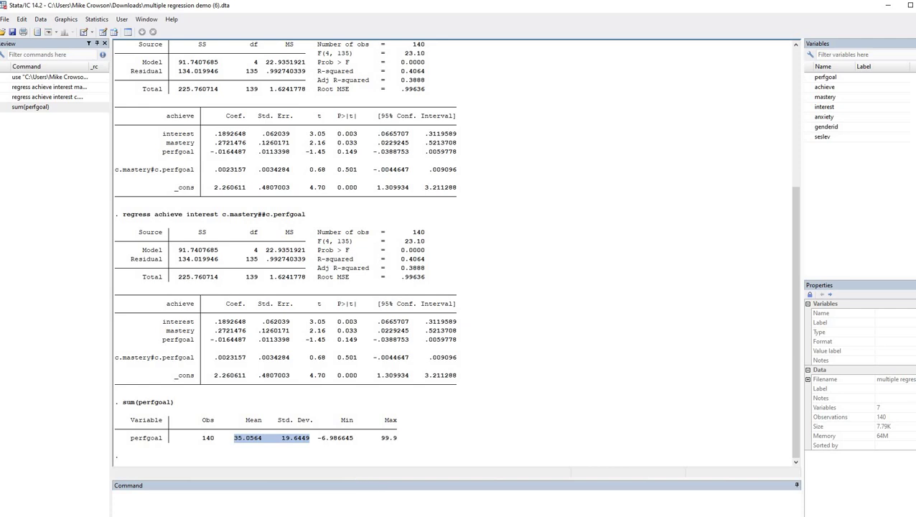
pyautogui.hotkey('alt', 'Tab')
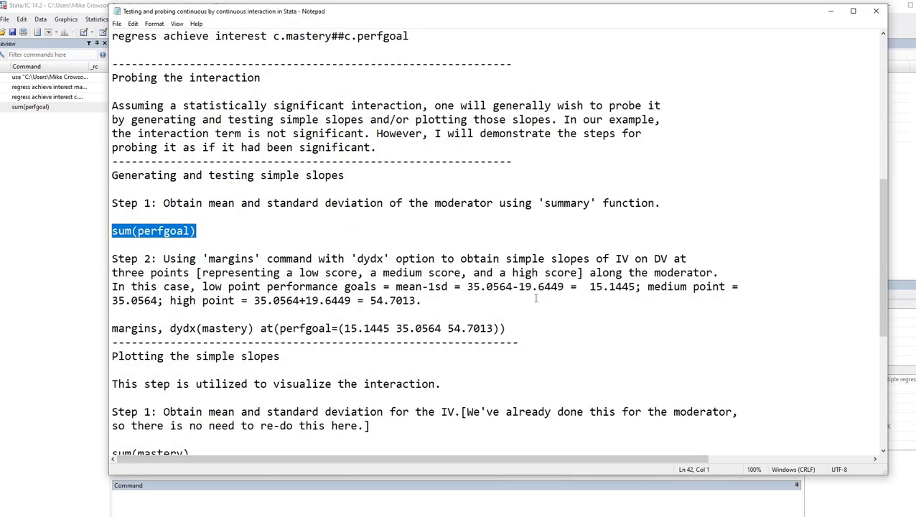
# Examine how the notes derive the low, medium and high perfgoal points from the moderator's mean and standard deviation
pyautogui.click(483, 299)
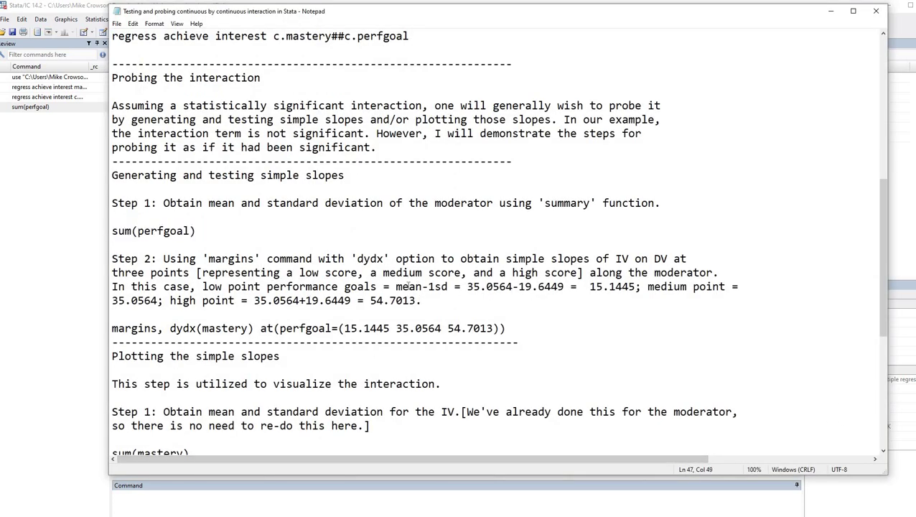
pyautogui.moveTo(396, 287); pyautogui.dragTo(513, 287)
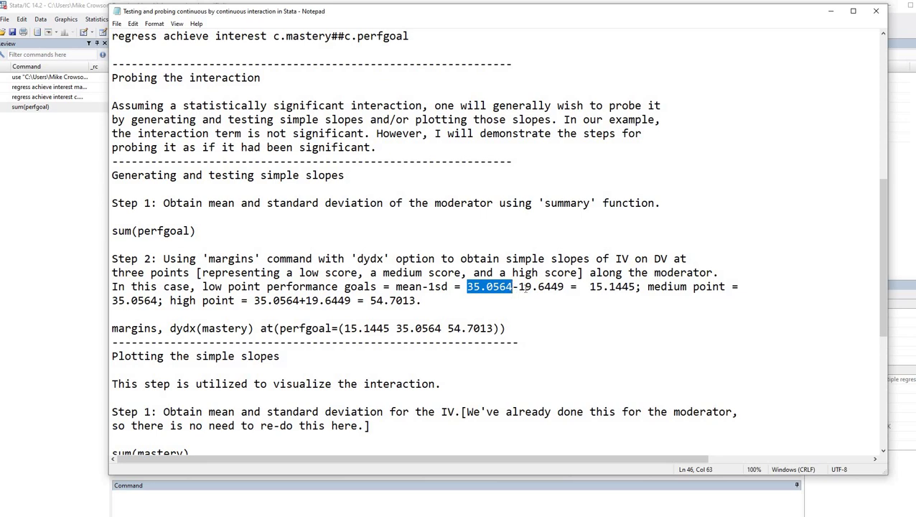
pyautogui.moveTo(519, 287); pyautogui.dragTo(565, 288)
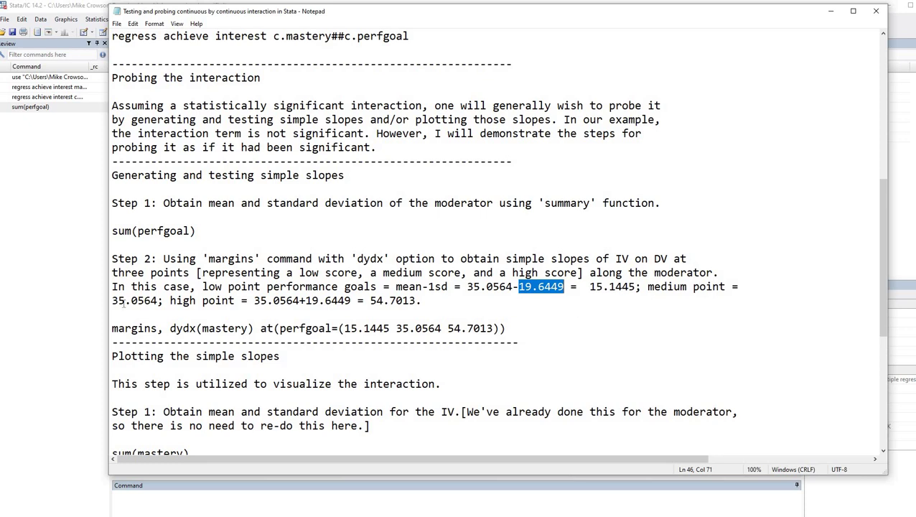
pyautogui.moveTo(113, 301); pyautogui.dragTo(158, 301)
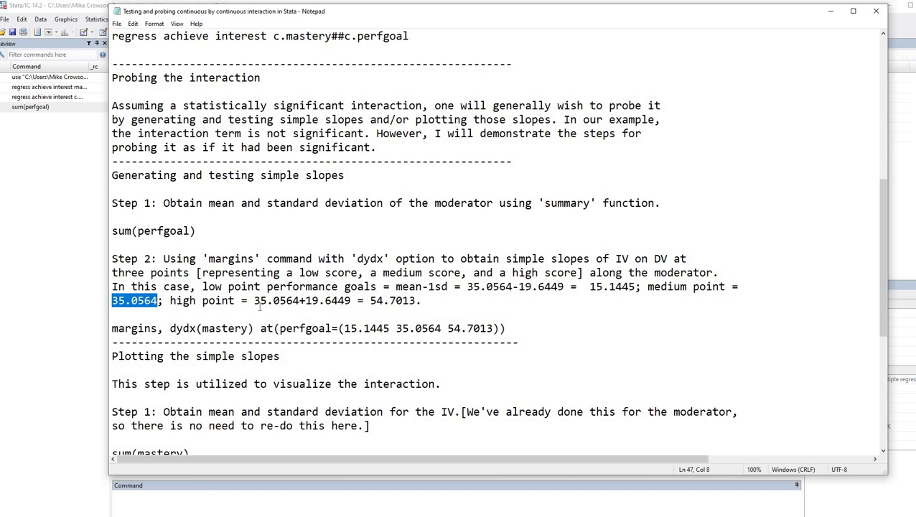
pyautogui.moveTo(255, 300); pyautogui.dragTo(425, 302)
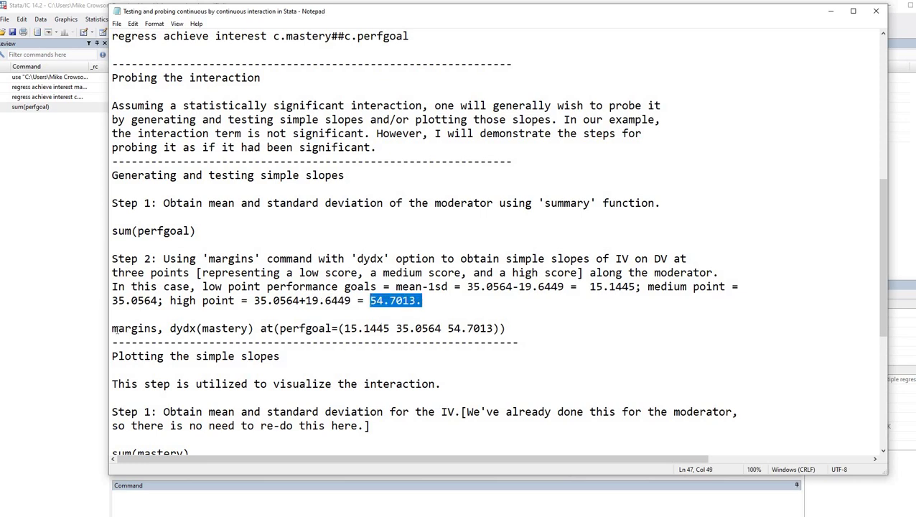
# Examine the notes' margins command: the dydx(mastery) option, the at option, and the three perfgoal values inside it
pyautogui.moveTo(113, 329); pyautogui.dragTo(248, 328)
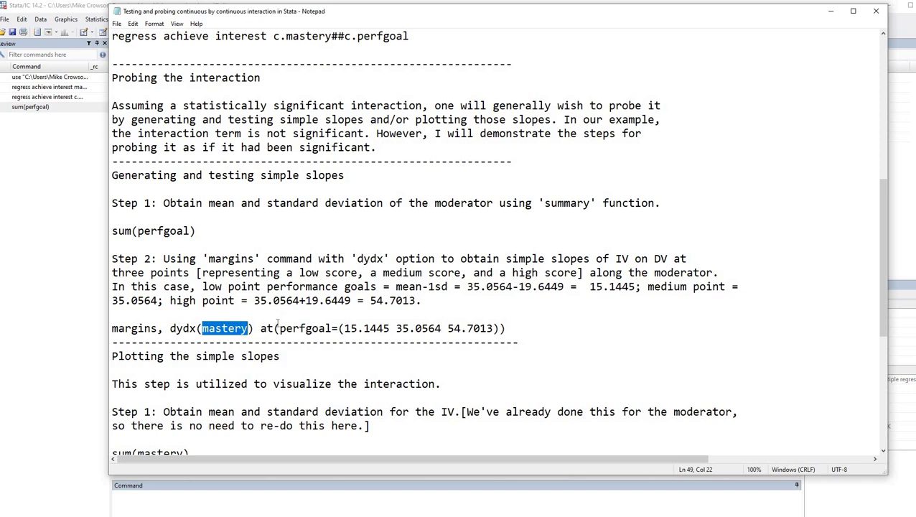
pyautogui.moveTo(260, 329); pyautogui.dragTo(273, 328)
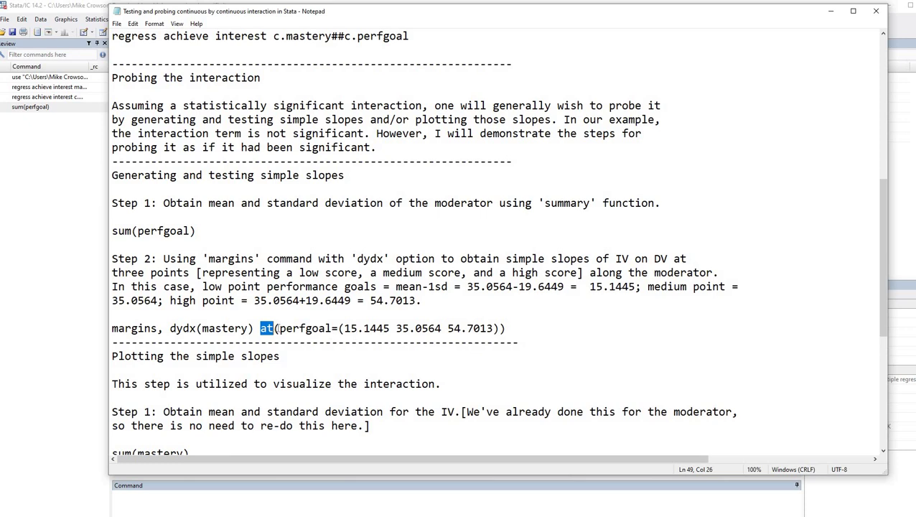
pyautogui.moveTo(279, 328); pyautogui.dragTo(332, 328)
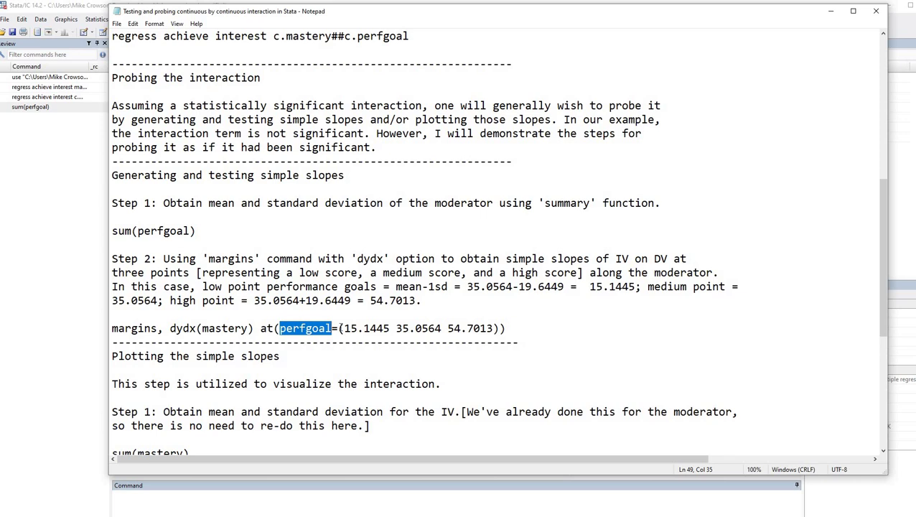
pyautogui.moveTo(331, 328); pyautogui.dragTo(500, 328)
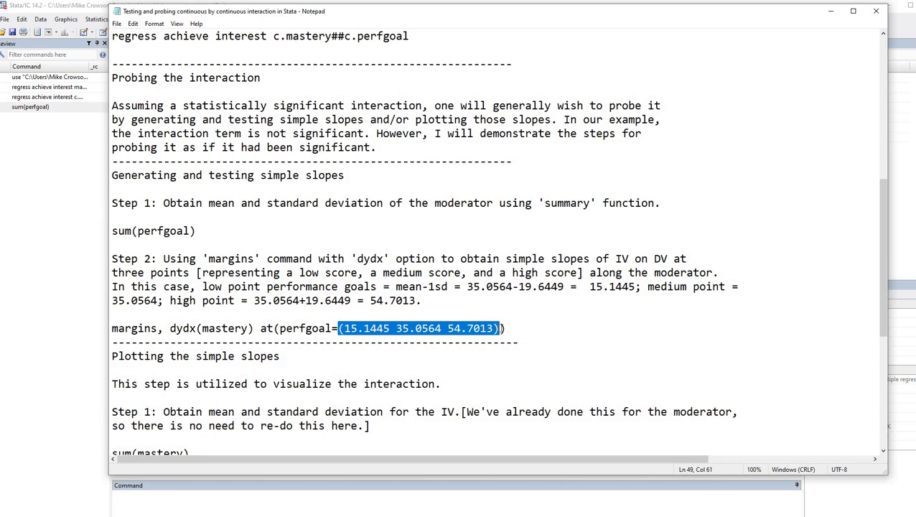
pyautogui.click(344, 328)
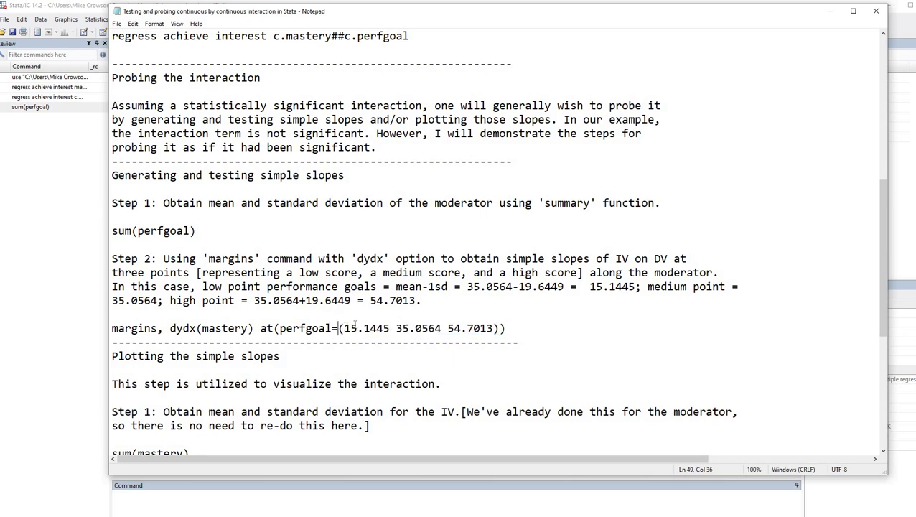
pyautogui.moveTo(344, 328); pyautogui.dragTo(389, 330)
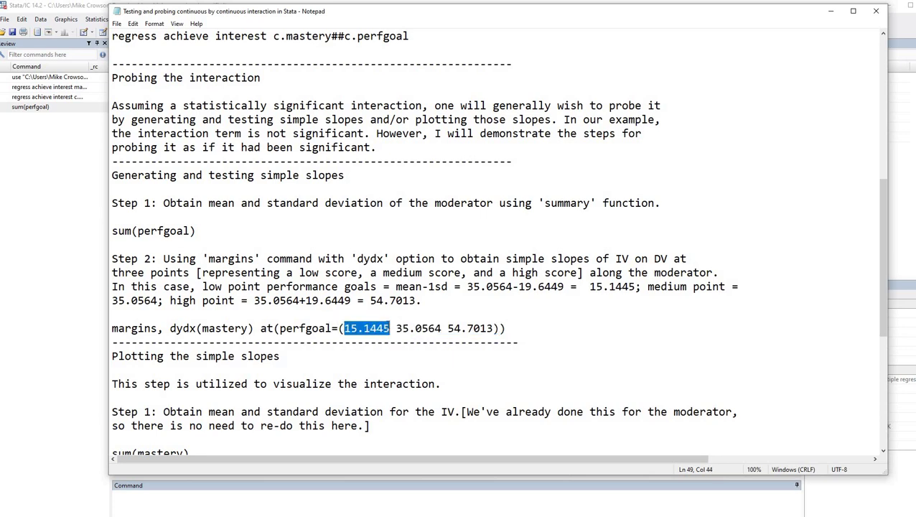
pyautogui.click(396, 328)
pyautogui.moveTo(397, 328); pyautogui.dragTo(441, 328)
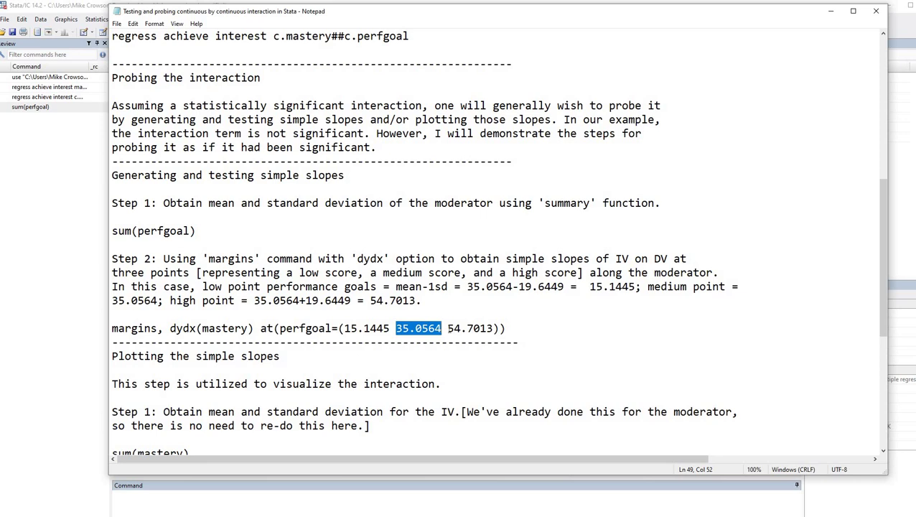
pyautogui.moveTo(448, 328); pyautogui.dragTo(494, 328)
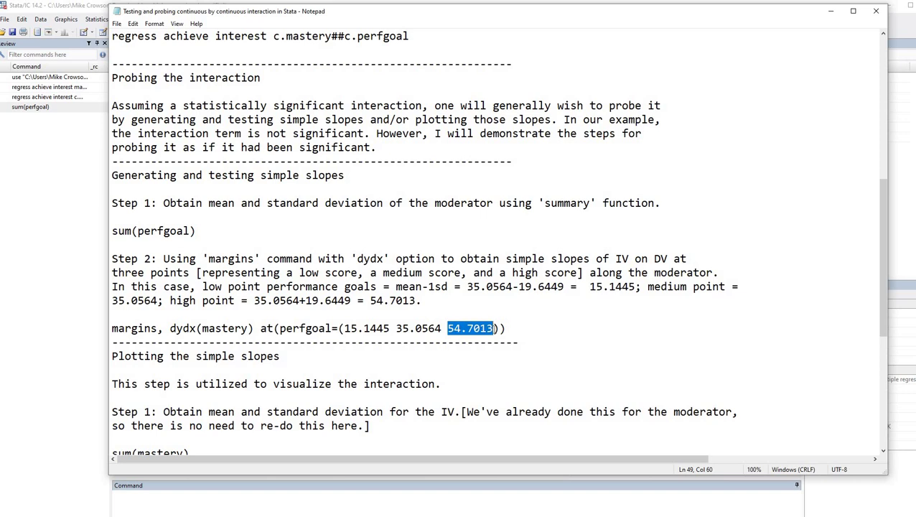
pyautogui.moveTo(499, 328); pyautogui.dragTo(338, 328)
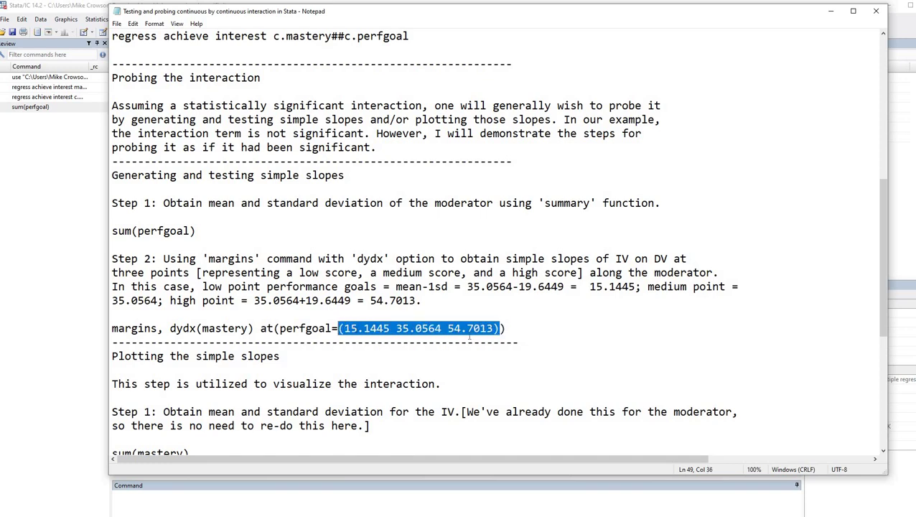
pyautogui.moveTo(507, 330); pyautogui.dragTo(276, 334)
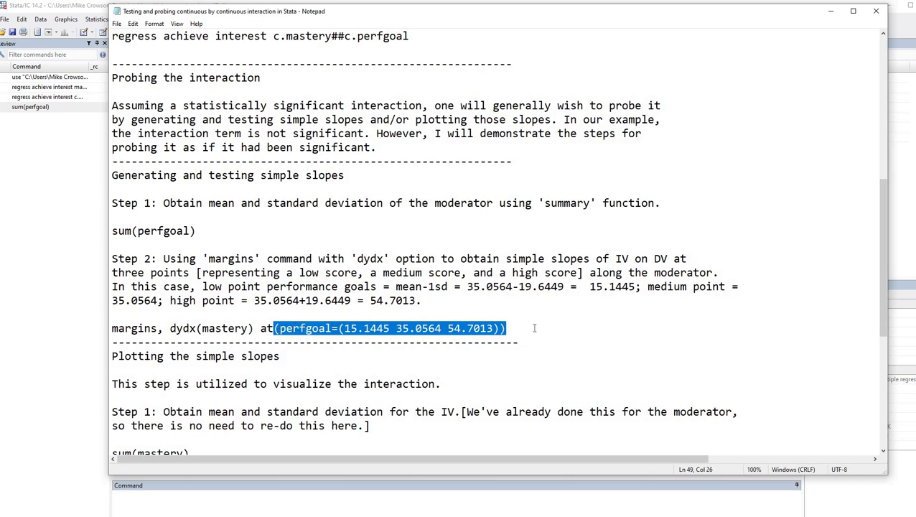
# Copy "margins, dydx(mastery) at(perfgoal=(15.1445 35.0564 54.7013))" from the Notepad notes and run it in Stata
pyautogui.click(508, 329)
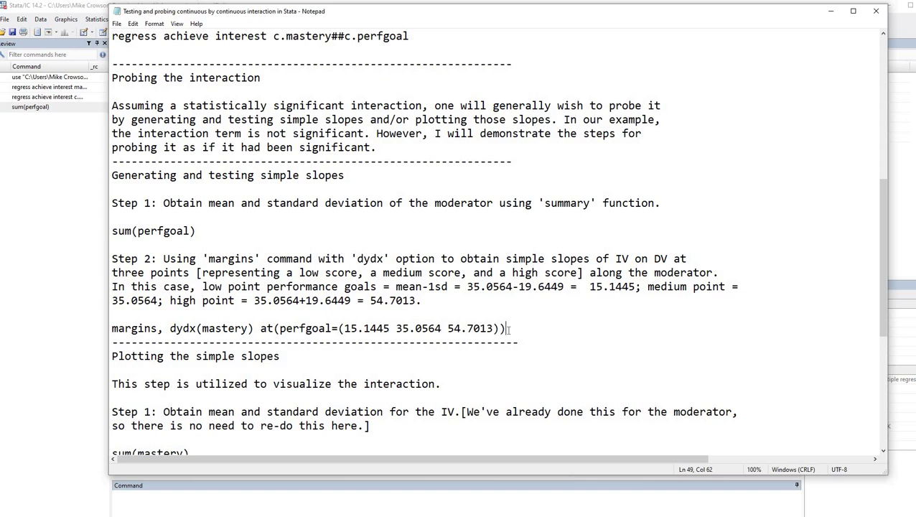
pyautogui.keyDown('shift'); pyautogui.click(252, 331); pyautogui.keyUp('shift')
pyautogui.press('End')
pyautogui.keyDown('shift'); pyautogui.click(111, 331); pyautogui.keyUp('shift')
pyautogui.hotkey('ctrl', 'c')
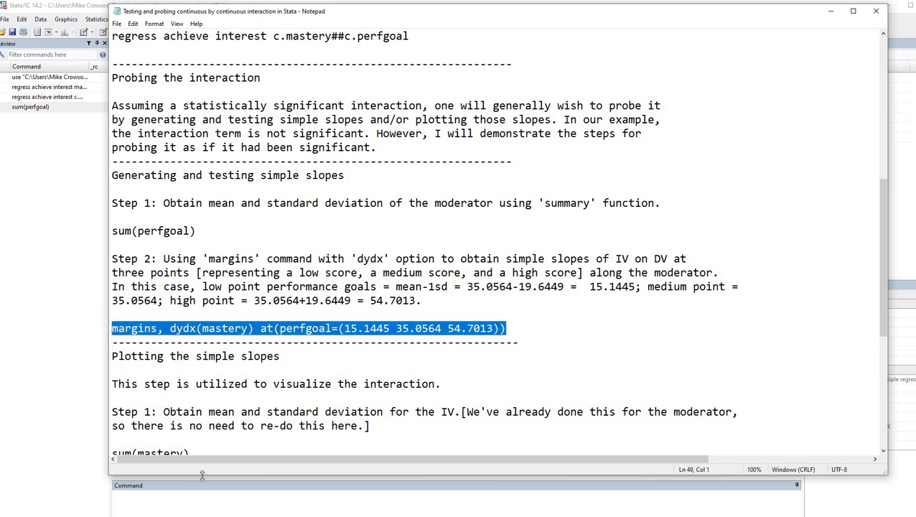
pyautogui.click(185, 492)
pyautogui.hotkey('ctrl', 'v')
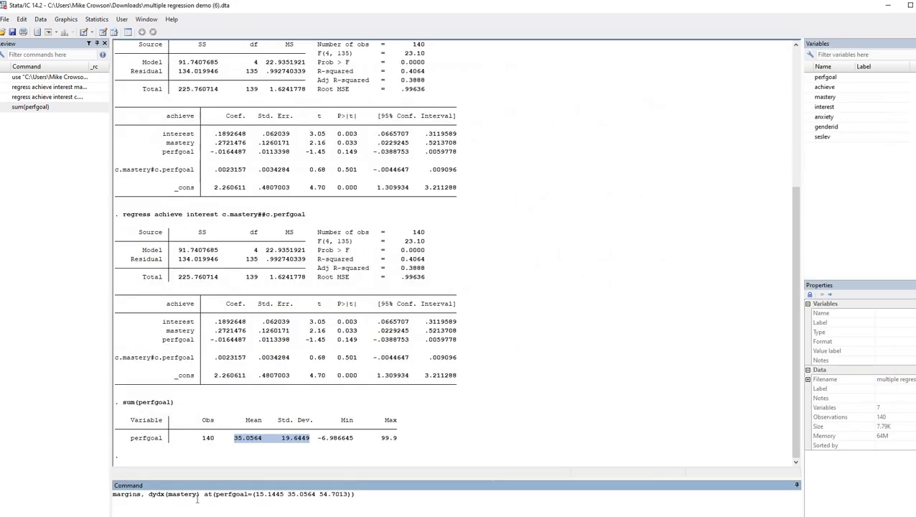
pyautogui.press('Return')
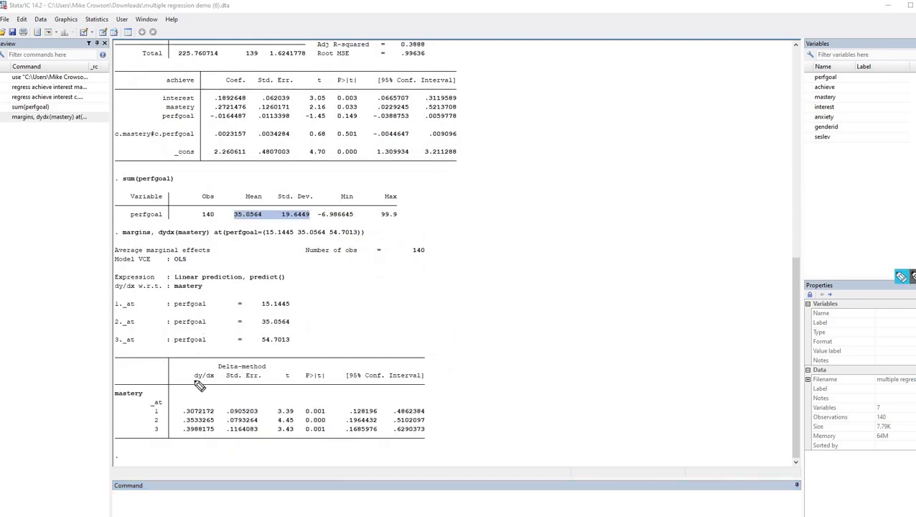
# Examine the margins output, matching each perfgoal point to its simple slope of mastery (dy/dx) and its significance test
pyautogui.moveTo(193, 381); pyautogui.dragTo(211, 380)
pyautogui.moveTo(160, 414)
pyautogui.mouseDown()
pyautogui.moveTo(149, 416)
pyautogui.moveTo(152, 435)
pyautogui.mouseUp()
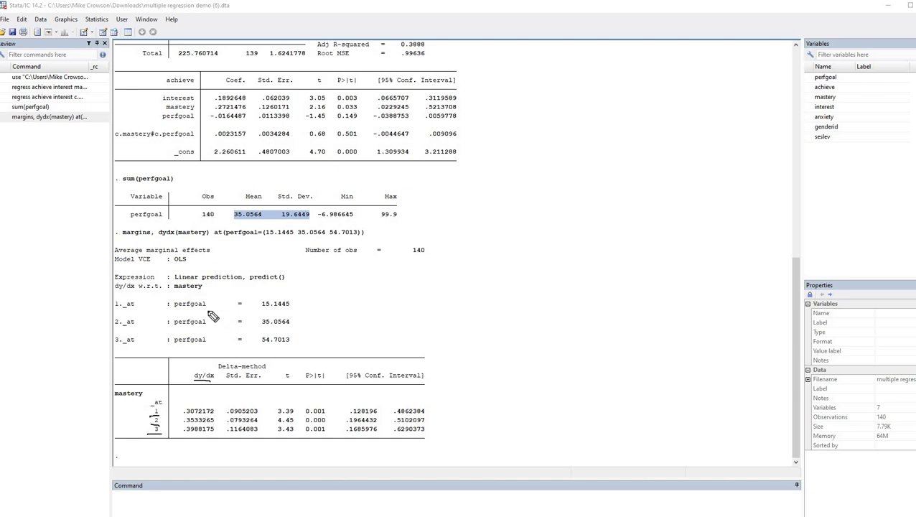
pyautogui.moveTo(120, 311); pyautogui.dragTo(115, 311)
pyautogui.moveTo(261, 310); pyautogui.dragTo(291, 311)
pyautogui.moveTo(294, 329); pyautogui.dragTo(253, 329)
pyautogui.moveTo(115, 331); pyautogui.dragTo(107, 331)
pyautogui.click(109, 345)
pyautogui.moveTo(290, 350); pyautogui.dragTo(257, 350)
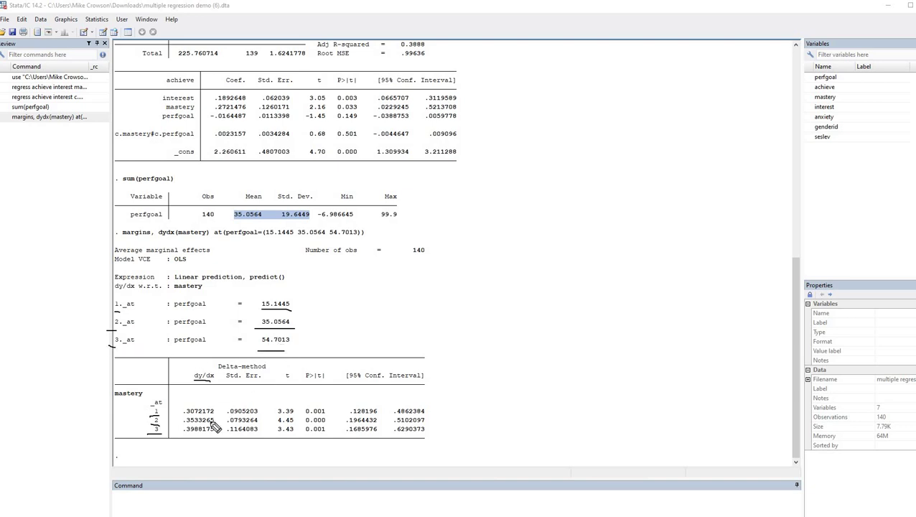
pyautogui.moveTo(218, 411); pyautogui.dragTo(217, 431)
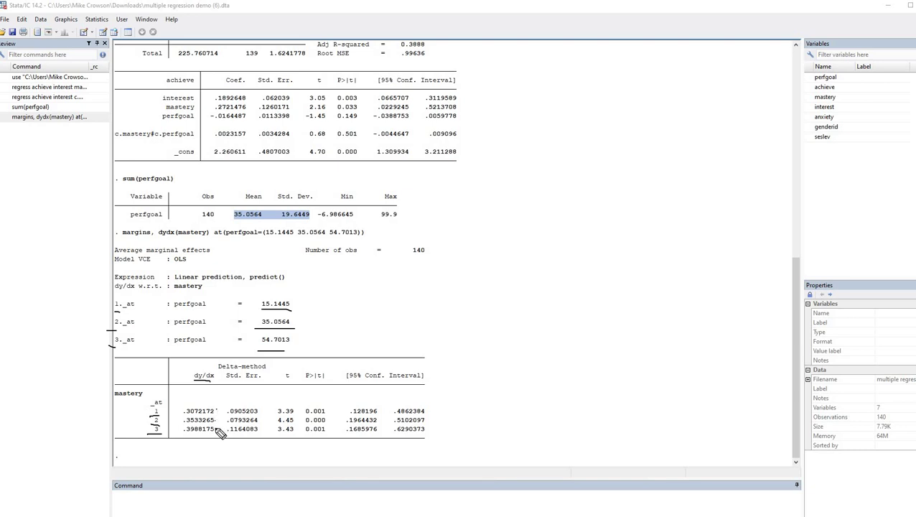
pyautogui.click(331, 410)
pyautogui.click(329, 428)
pyautogui.press('Escape')
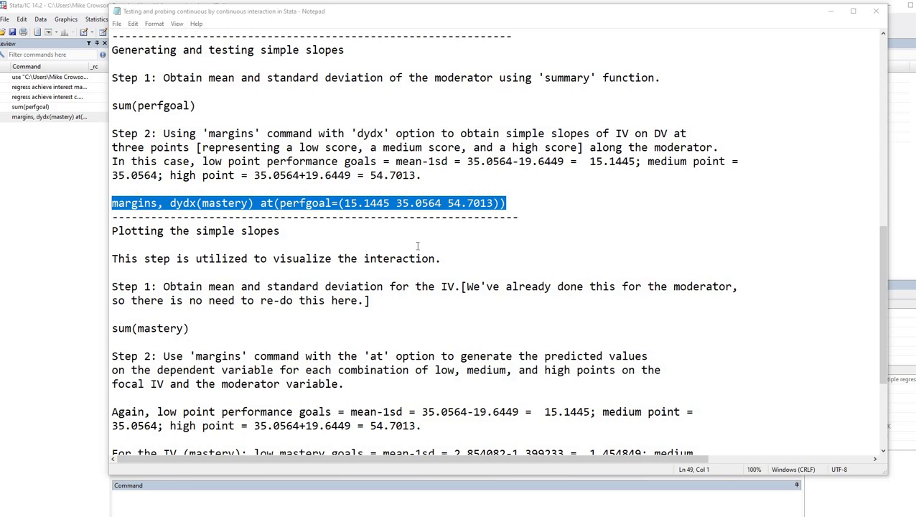
# Run the notes' command "sum(mastery)" in Stata and check the mean and standard deviation of mastery
pyautogui.scroll(-1, 417, 246)
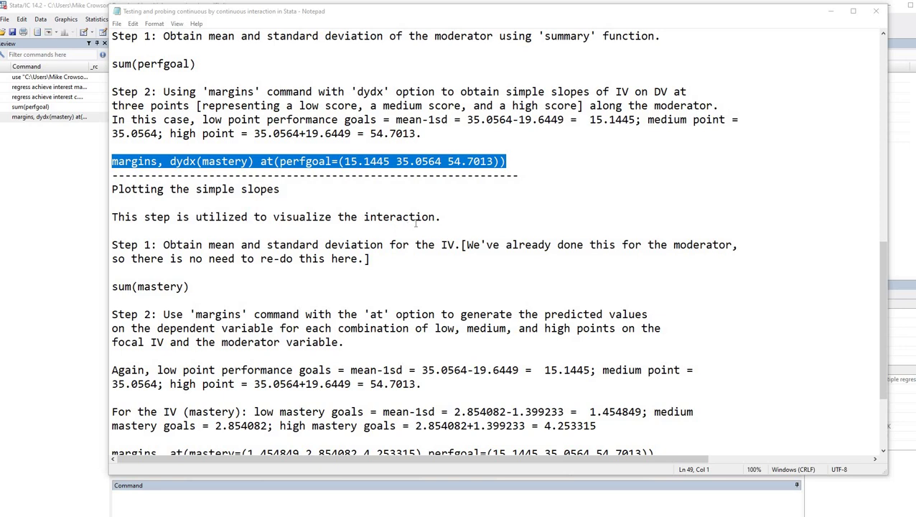
pyautogui.scroll(-1, 415, 223)
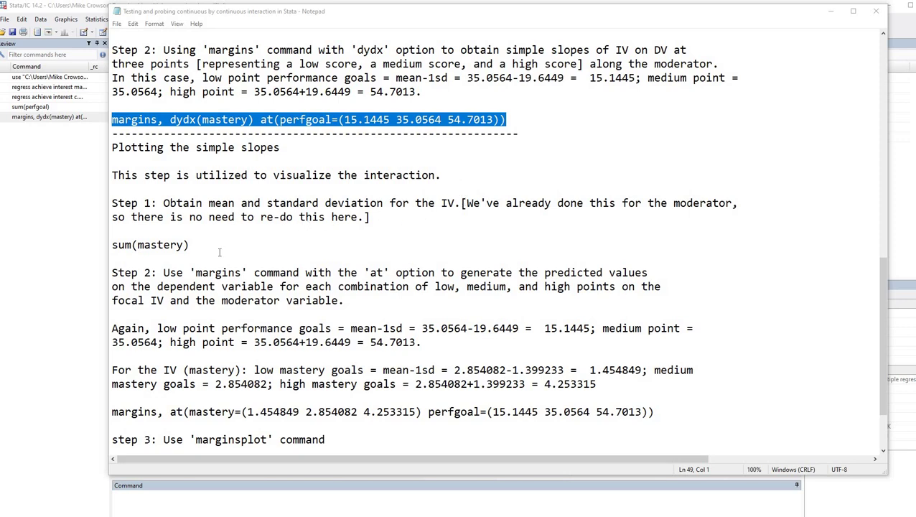
pyautogui.moveTo(112, 245); pyautogui.dragTo(190, 245)
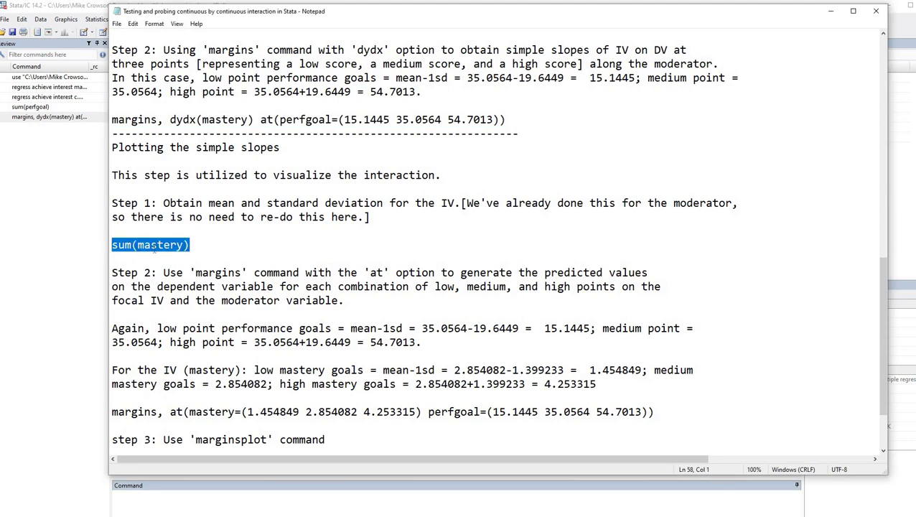
pyautogui.click(345, 504)
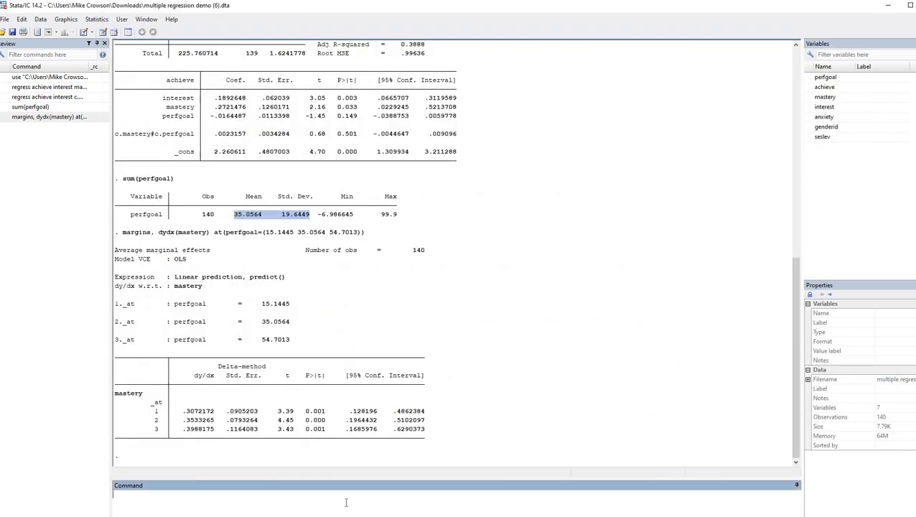
pyautogui.write('sum(mastery)')
pyautogui.press('Return')
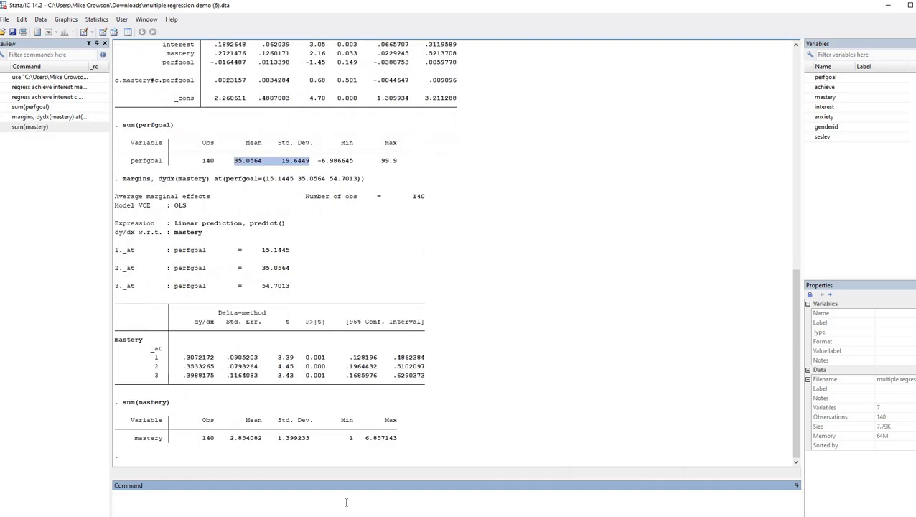
pyautogui.moveTo(230, 439); pyautogui.dragTo(265, 439)
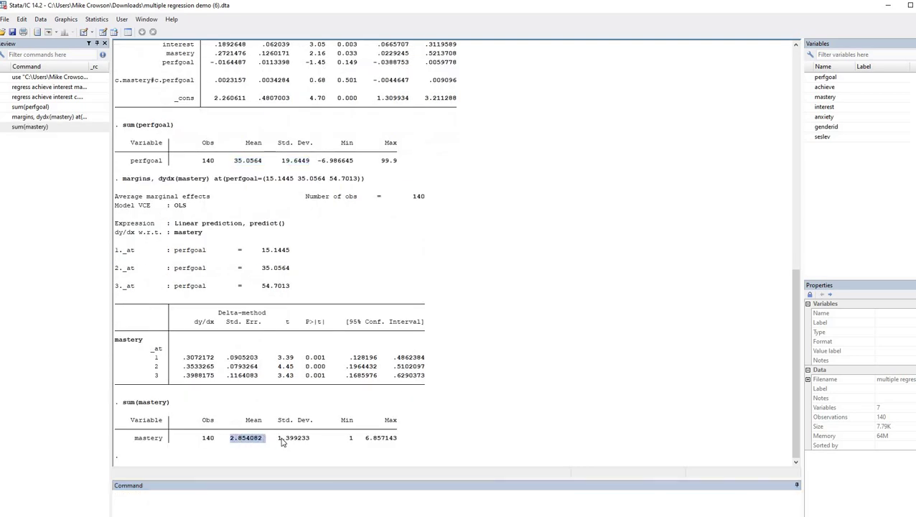
pyautogui.moveTo(278, 438); pyautogui.dragTo(312, 442)
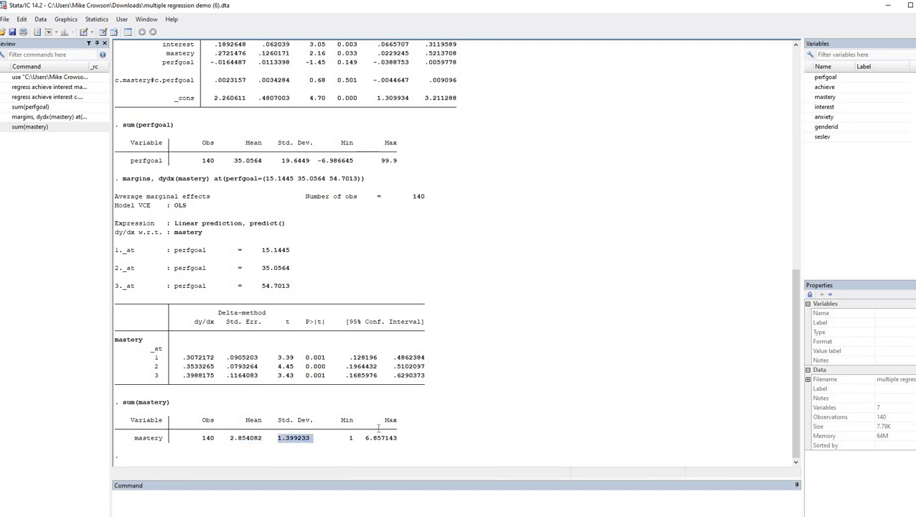
# Examine in the Notepad notes how the low, medium and high mastery points are computed from the mean and standard deviation
pyautogui.hotkey('alt', 'Tab')
pyautogui.scroll(-1, 476, 275)
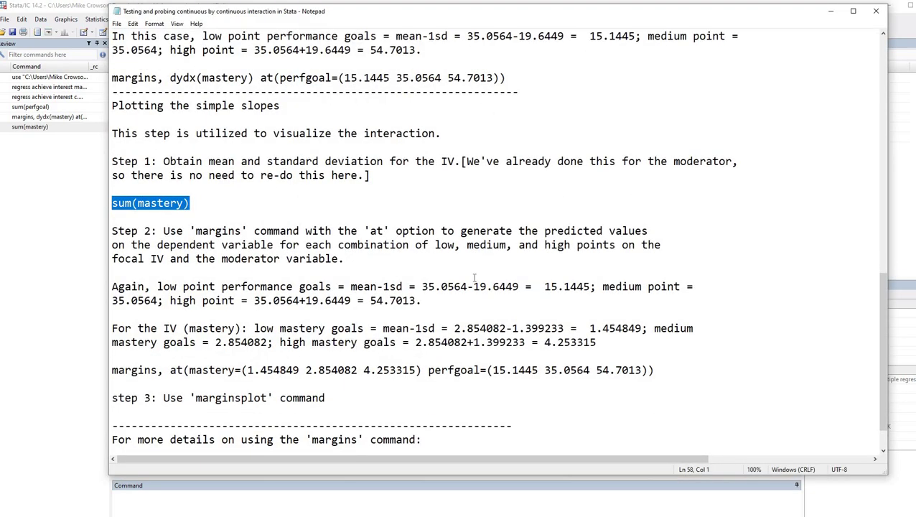
pyautogui.scroll(-1, 474, 277)
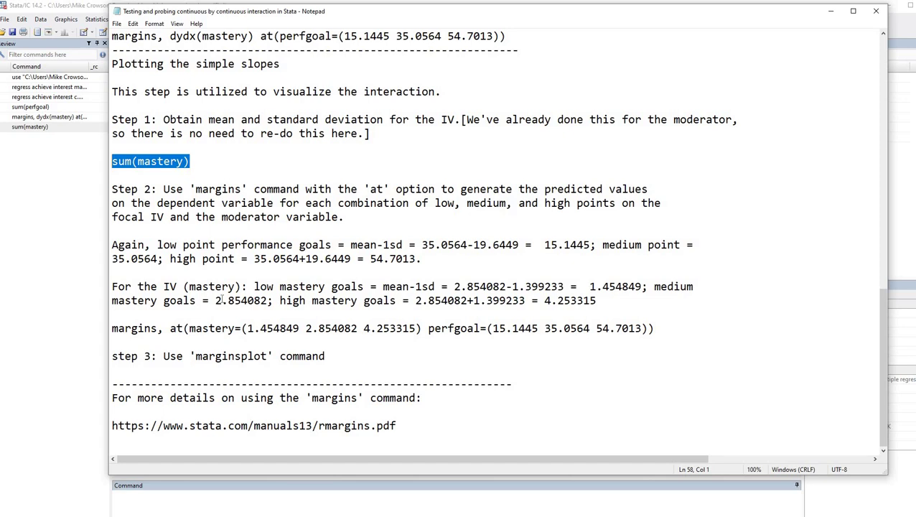
pyautogui.moveTo(603, 301); pyautogui.dragTo(112, 286)
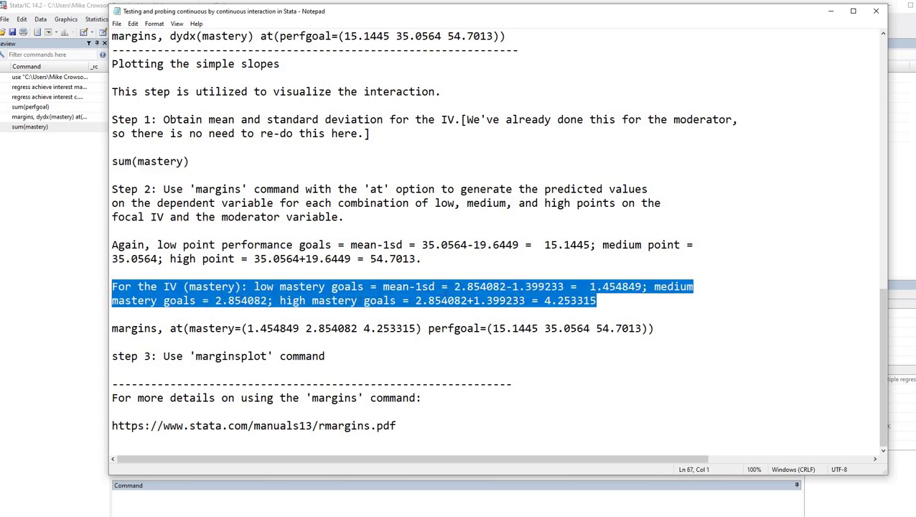
pyautogui.click(447, 298)
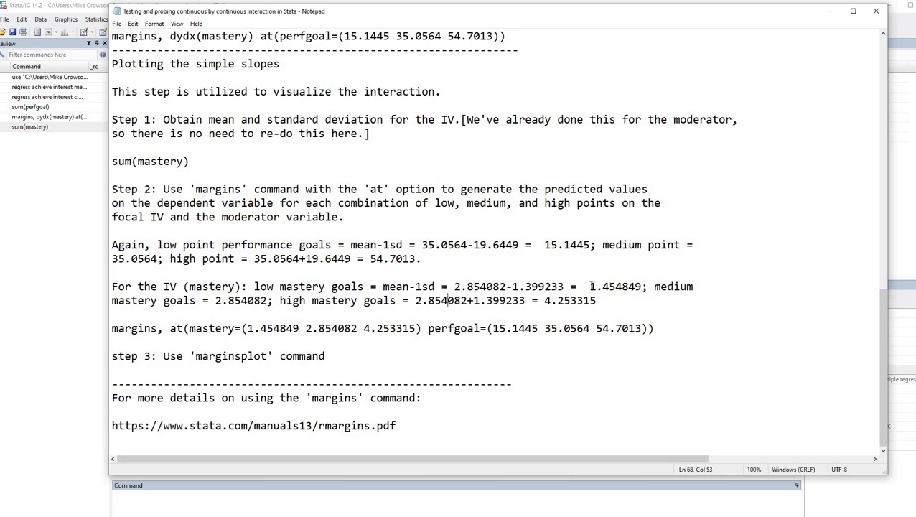
pyautogui.moveTo(589, 287); pyautogui.dragTo(644, 287)
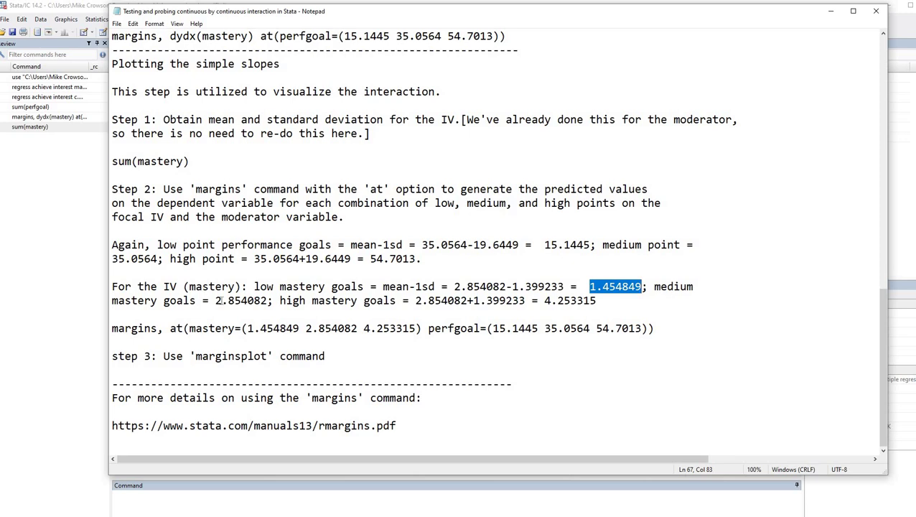
pyautogui.doubleClick(262, 300)
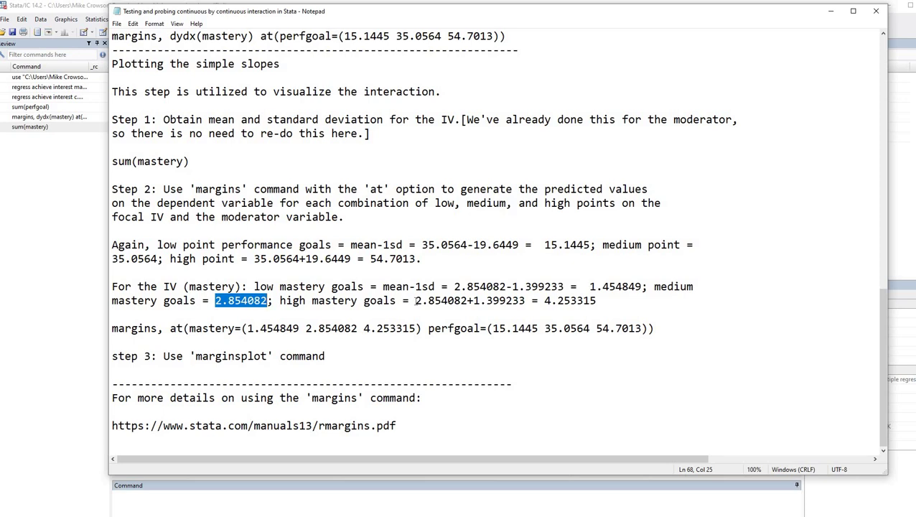
pyautogui.moveTo(415, 300); pyautogui.dragTo(596, 301)
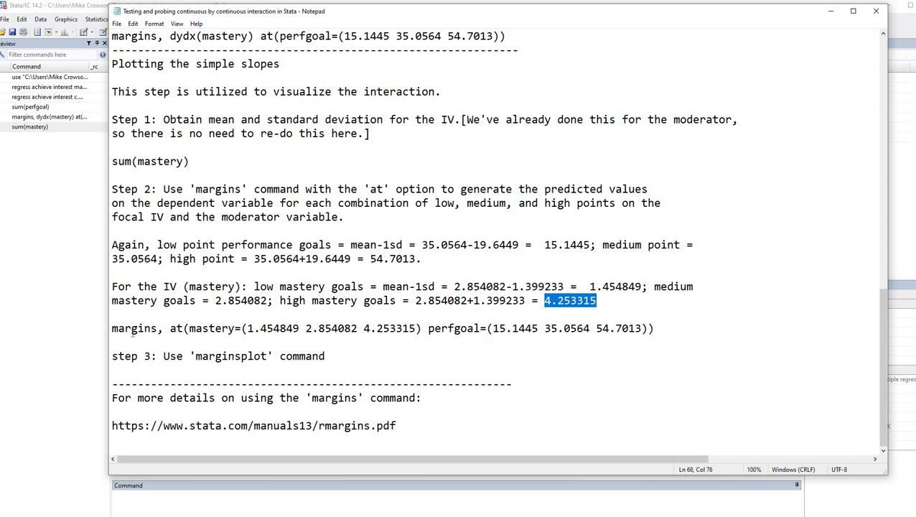
# Examine the notes' margins command for predicted values, covering the at option with its mastery and perfgoal points, and the marginsplot step
pyautogui.moveTo(112, 328); pyautogui.dragTo(161, 328)
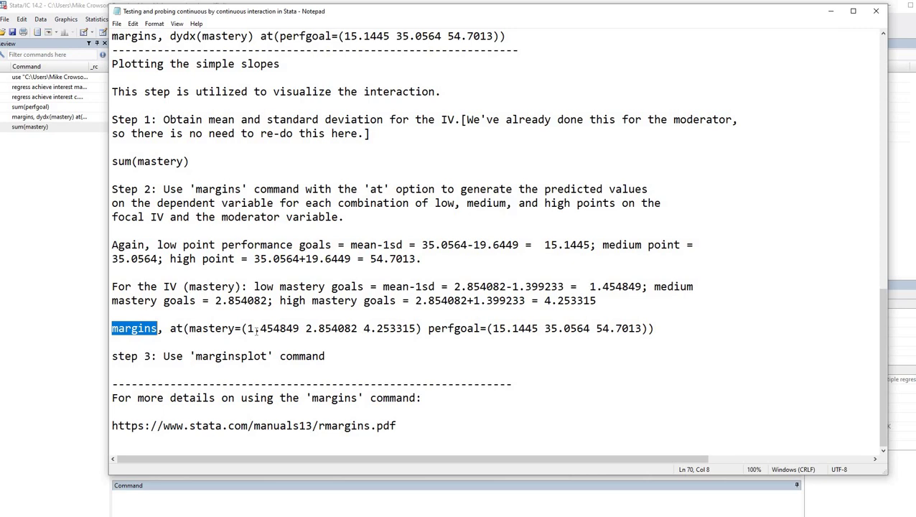
pyautogui.click(166, 328)
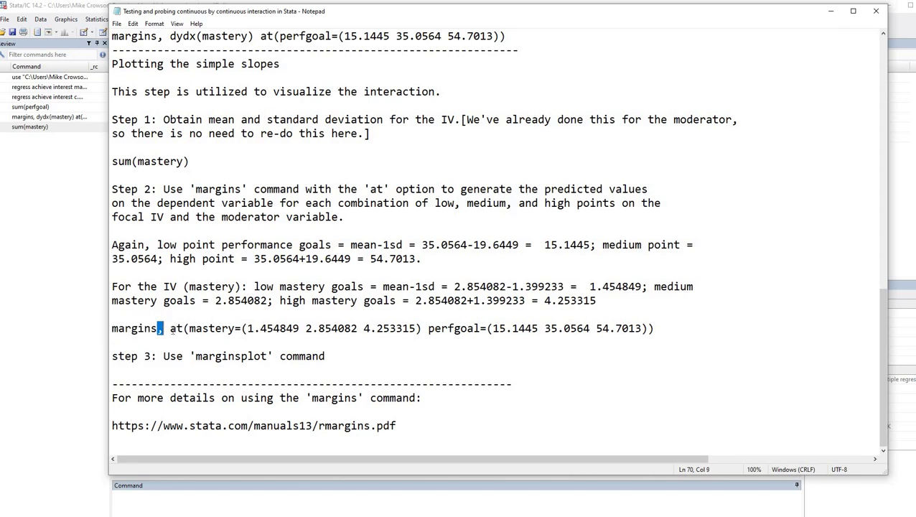
pyautogui.doubleClick(176, 328)
pyautogui.moveTo(189, 328); pyautogui.dragTo(241, 328)
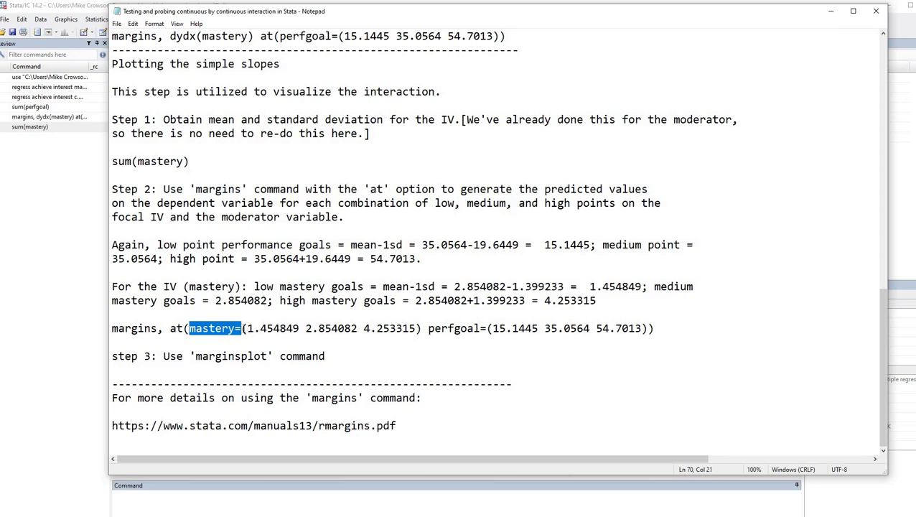
pyautogui.click(242, 328)
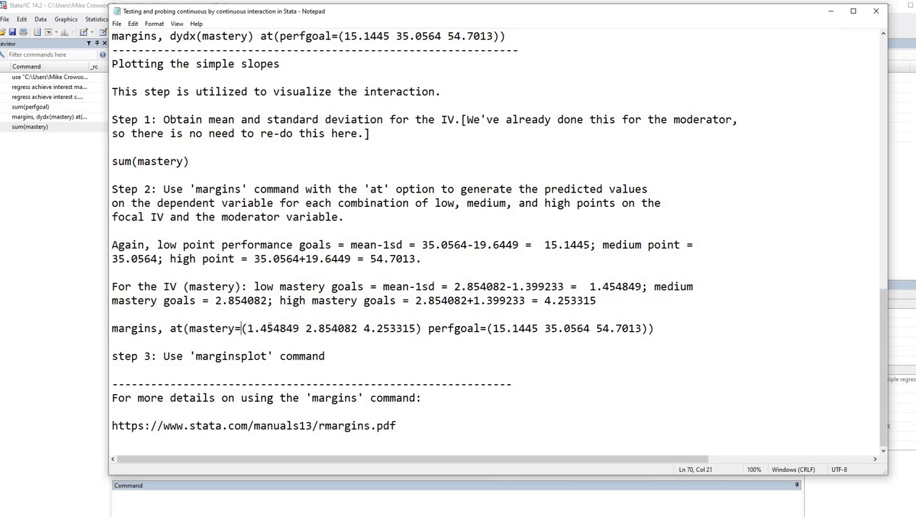
pyautogui.moveTo(247, 328); pyautogui.dragTo(299, 328)
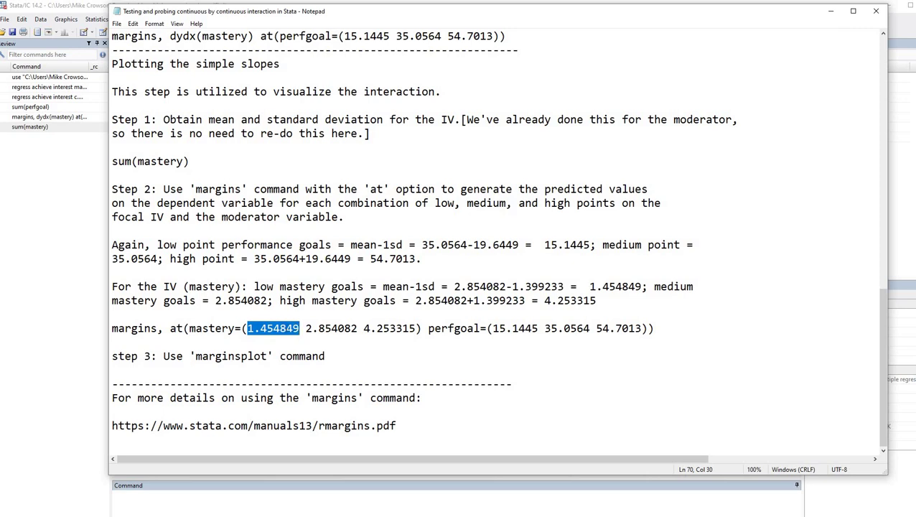
pyautogui.moveTo(306, 328); pyautogui.dragTo(415, 328)
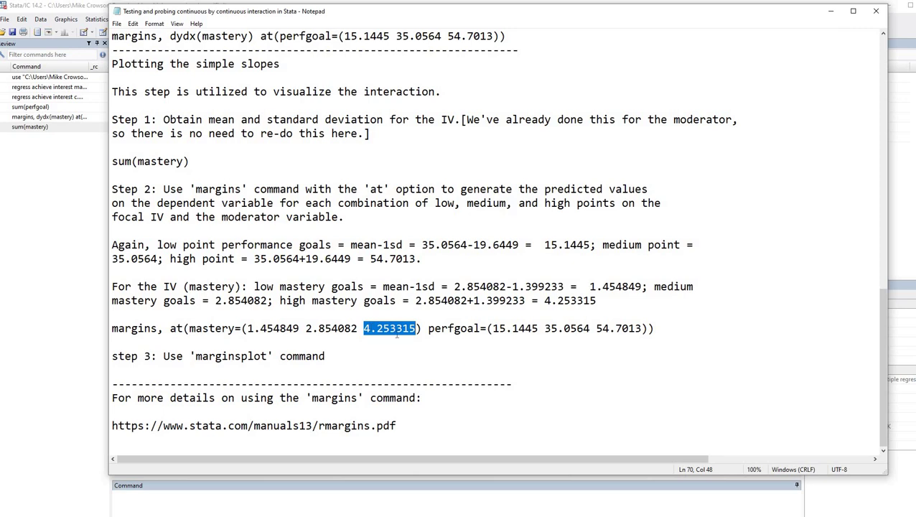
pyautogui.moveTo(416, 328); pyautogui.dragTo(422, 328)
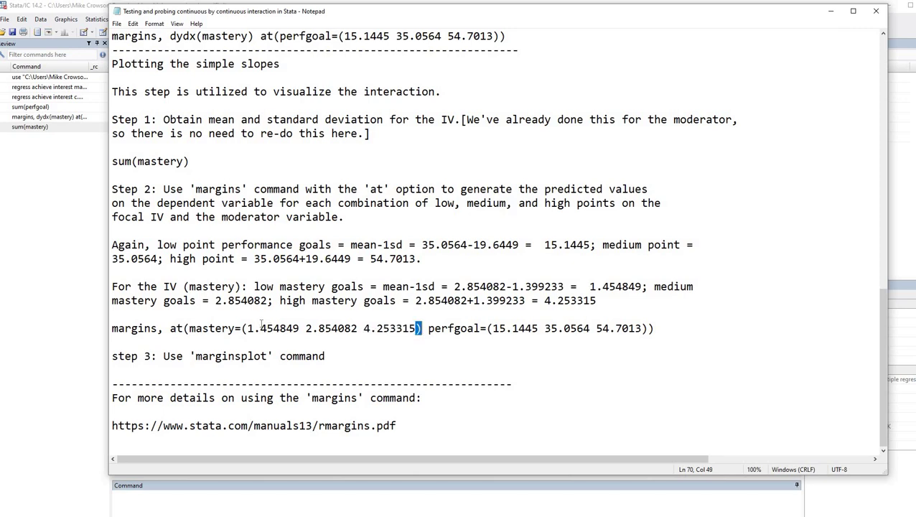
pyautogui.moveTo(242, 328); pyautogui.dragTo(425, 330)
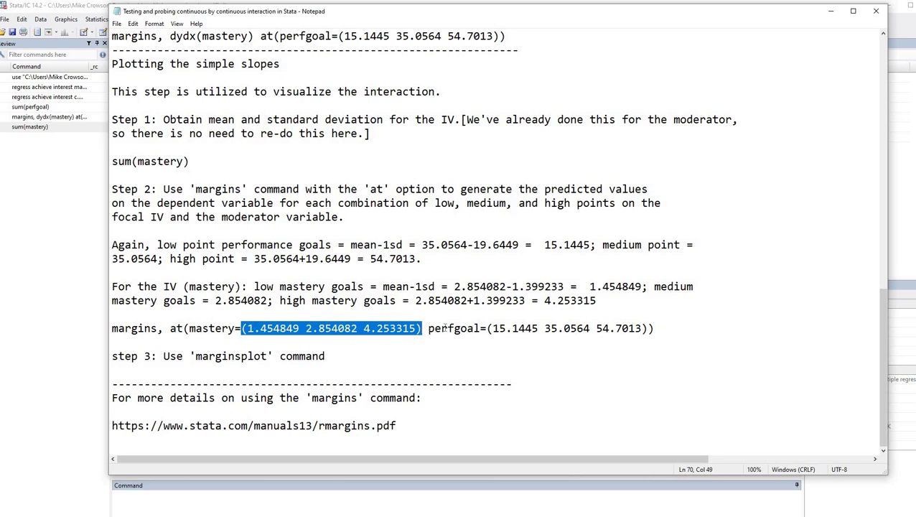
pyautogui.moveTo(429, 328); pyautogui.dragTo(648, 330)
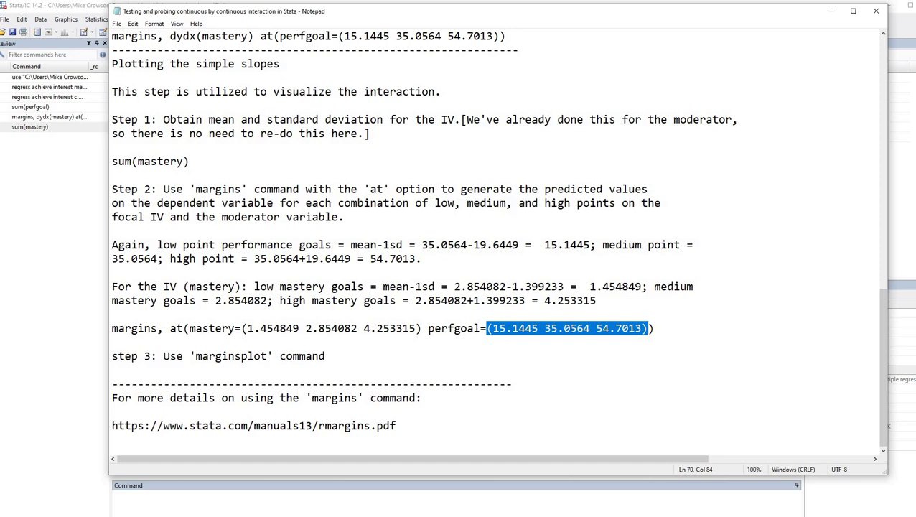
pyautogui.click(648, 329)
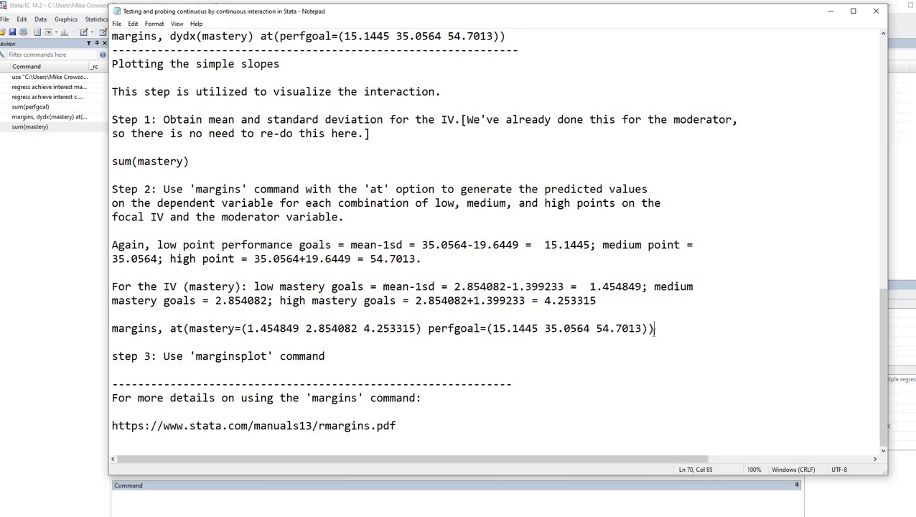
pyautogui.moveTo(655, 331); pyautogui.dragTo(184, 331)
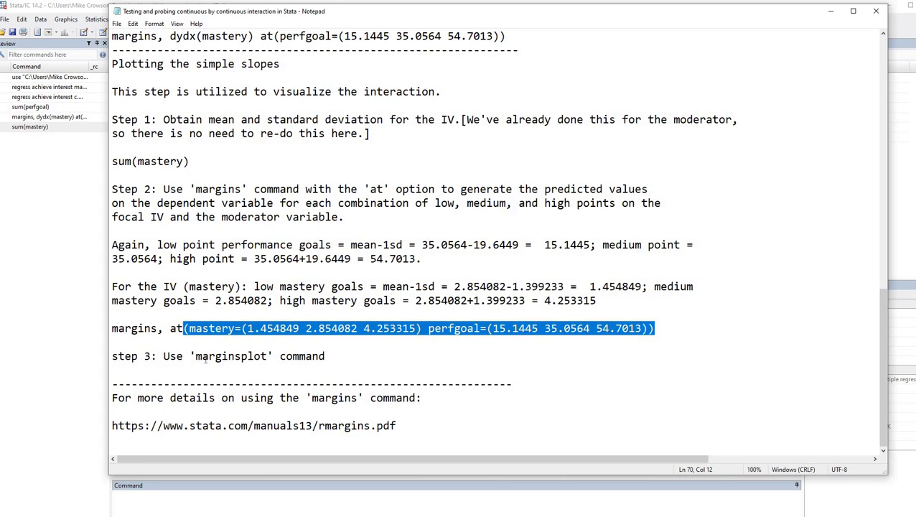
pyautogui.moveTo(267, 356); pyautogui.dragTo(195, 356)
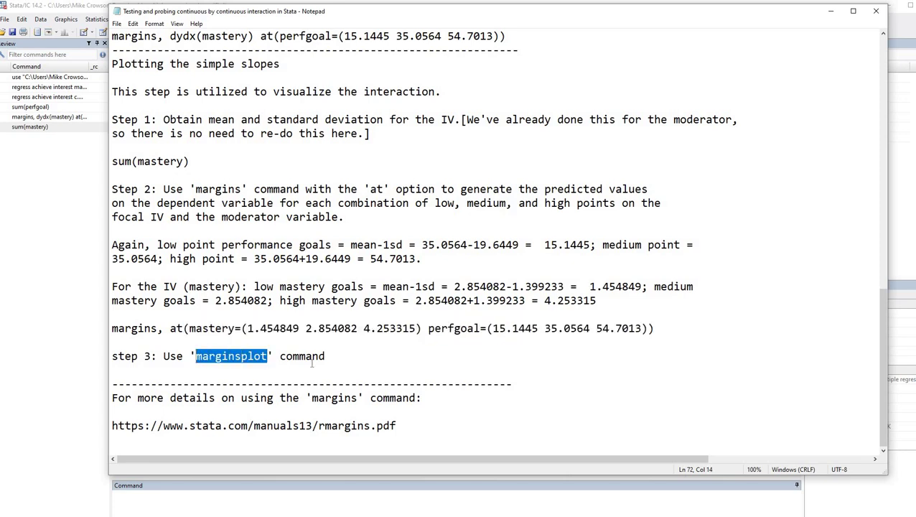
# Copy "margins, at(mastery=(1.454849 2.854082 4.253315) perfgoal=(15.1445 35.0564 54.7013))" from the notes and run it in Stata
pyautogui.click(663, 329)
pyautogui.moveTo(664, 328); pyautogui.dragTo(111, 328)
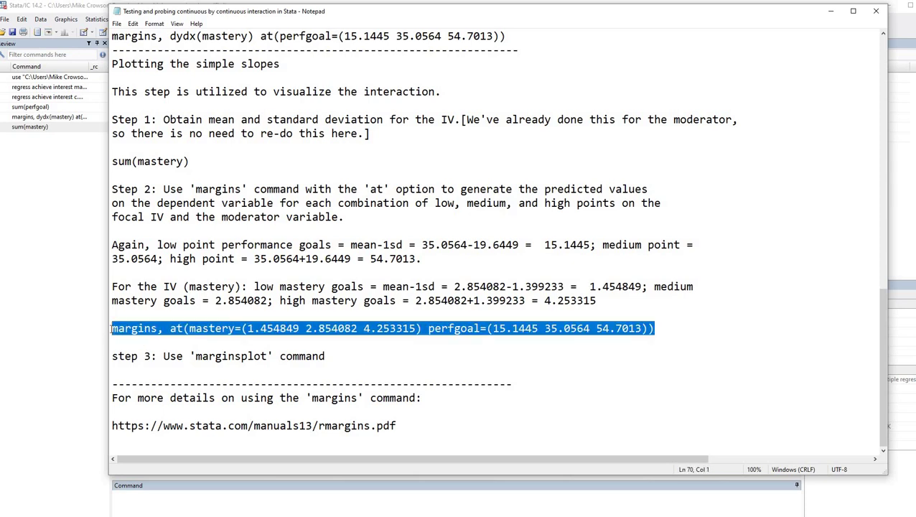
pyautogui.hotkey('ctrl', 'c')
pyautogui.click(192, 500)
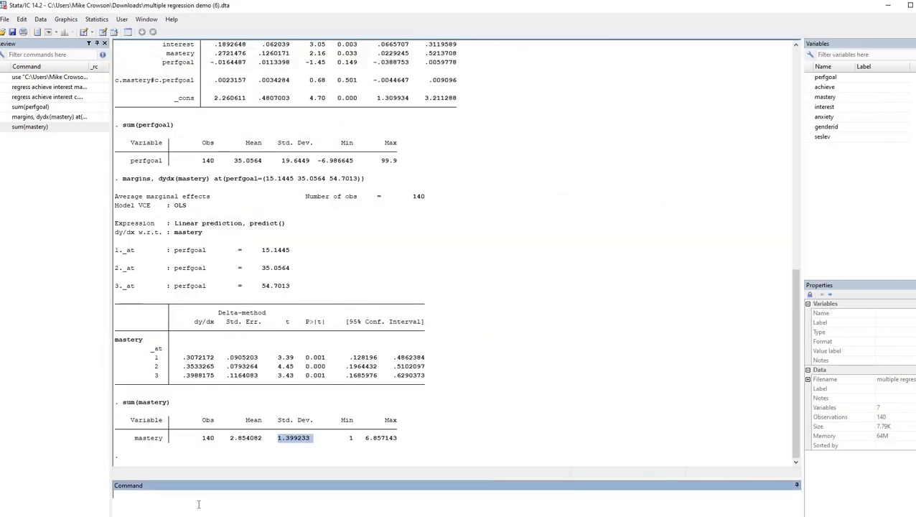
pyautogui.hotkey('ctrl', 'v')
pyautogui.press('Return')
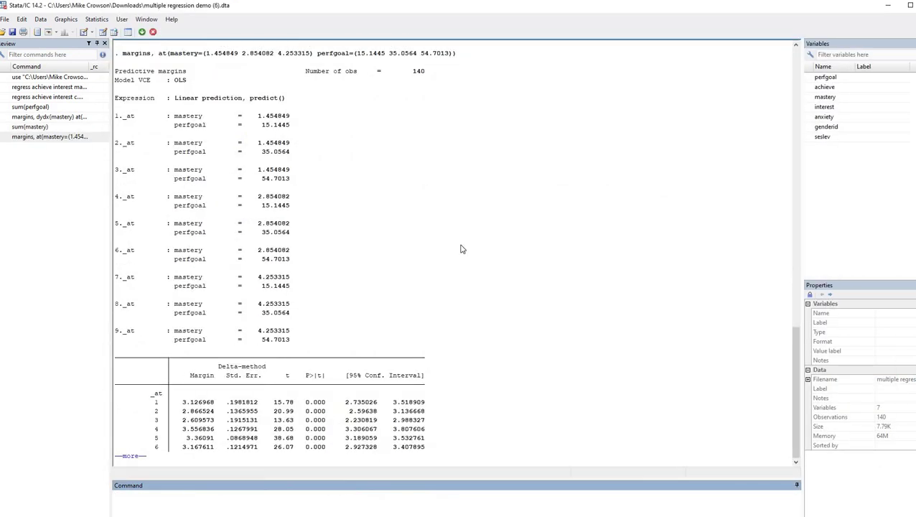
# Examine the predictive margins output, matching the first mastery and perfgoal combinations to their predicted values in the Margin column
pyautogui.hotkey('ctrl', 'shift', 'p')
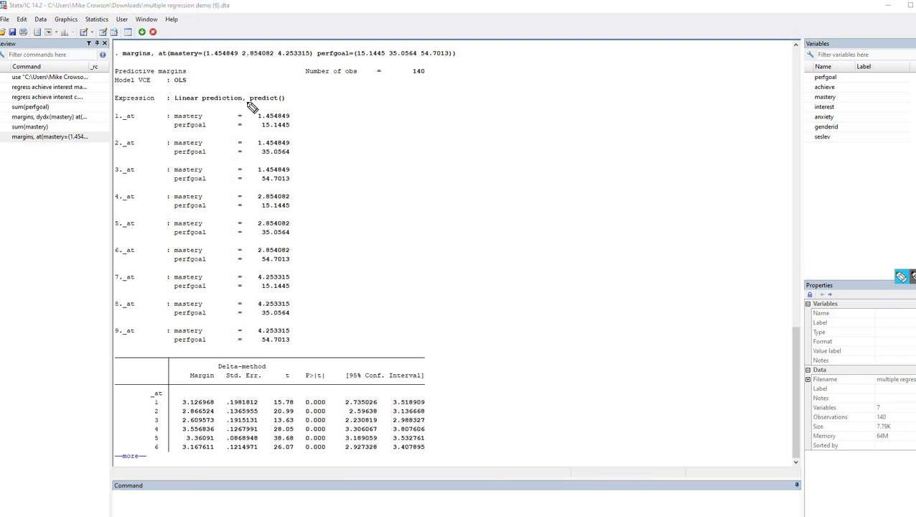
pyautogui.moveTo(290, 105); pyautogui.dragTo(250, 104)
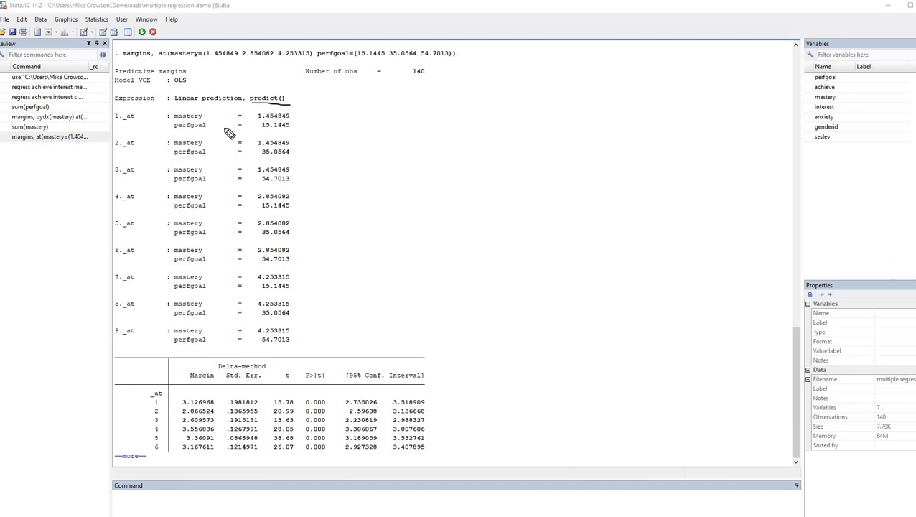
pyautogui.moveTo(123, 123); pyautogui.dragTo(140, 124)
pyautogui.click(297, 115)
pyautogui.click(304, 147)
pyautogui.moveTo(190, 379); pyautogui.dragTo(214, 379)
pyautogui.moveTo(150, 404); pyautogui.dragTo(213, 406)
pyautogui.moveTo(151, 415); pyautogui.dragTo(214, 414)
pyautogui.moveTo(116, 124)
pyautogui.mouseDown()
pyautogui.moveTo(138, 123)
pyautogui.moveTo(131, 151)
pyautogui.mouseUp()
# Display the rest of the margins output and plot the predictive margins with "marginsplot" in a maximized graph window
pyautogui.click(134, 456)
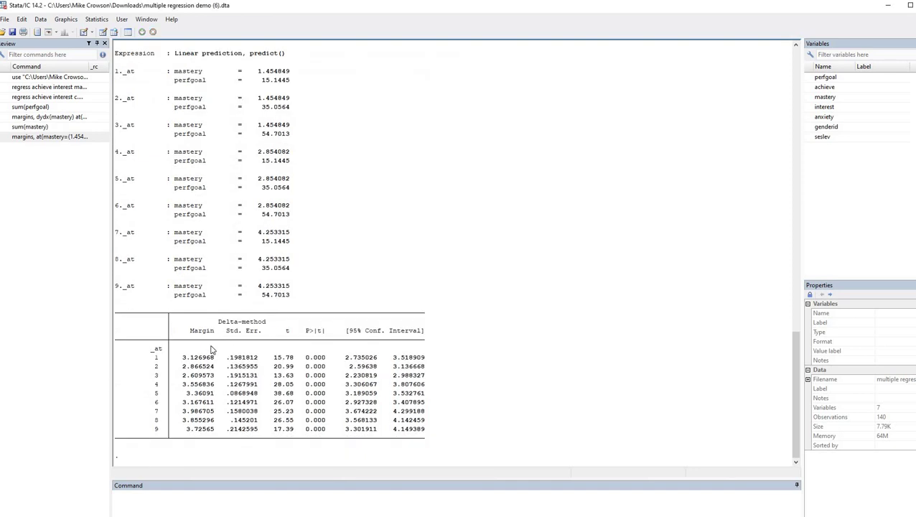
pyautogui.click(212, 497)
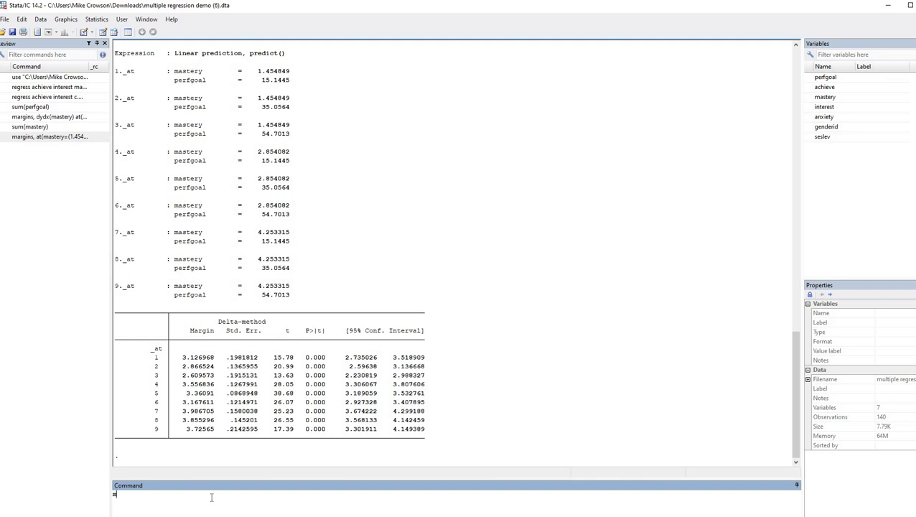
pyautogui.write('marginsplot')
pyautogui.press('Return')
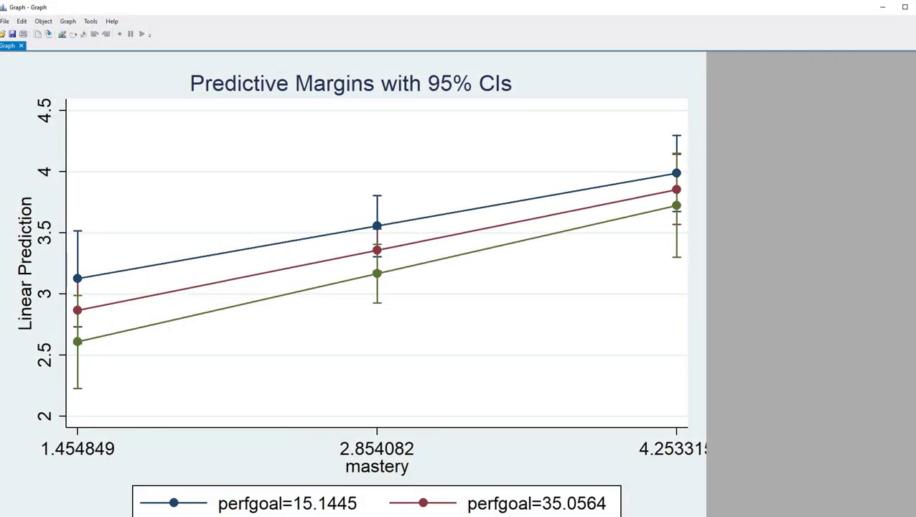
pyautogui.click(904, 6)
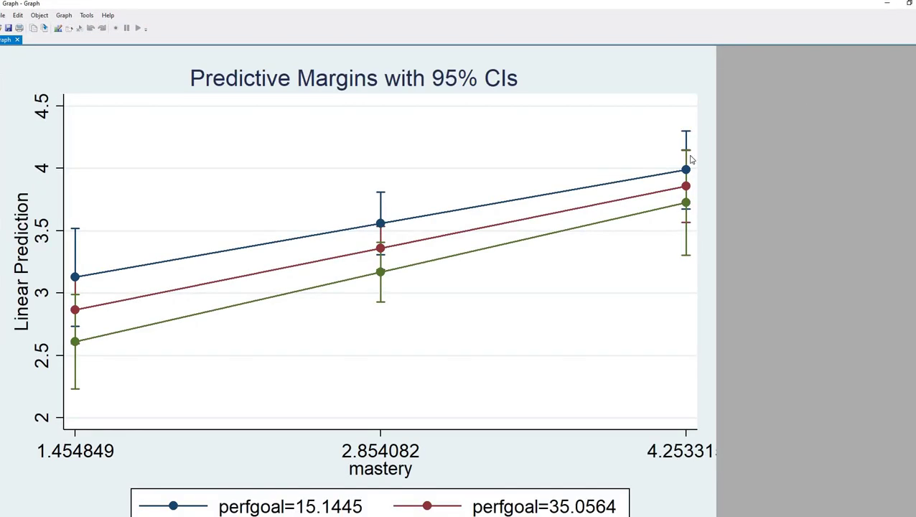